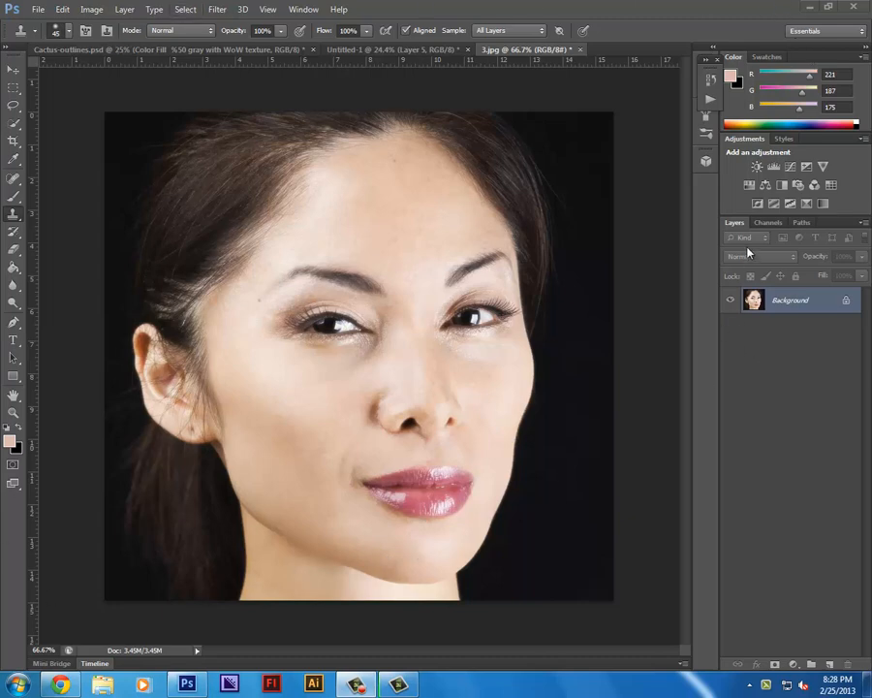
Step: Compare the Red, Green and Blue channels of the portrait individually and leave the Blue channel selected
click(767, 223)
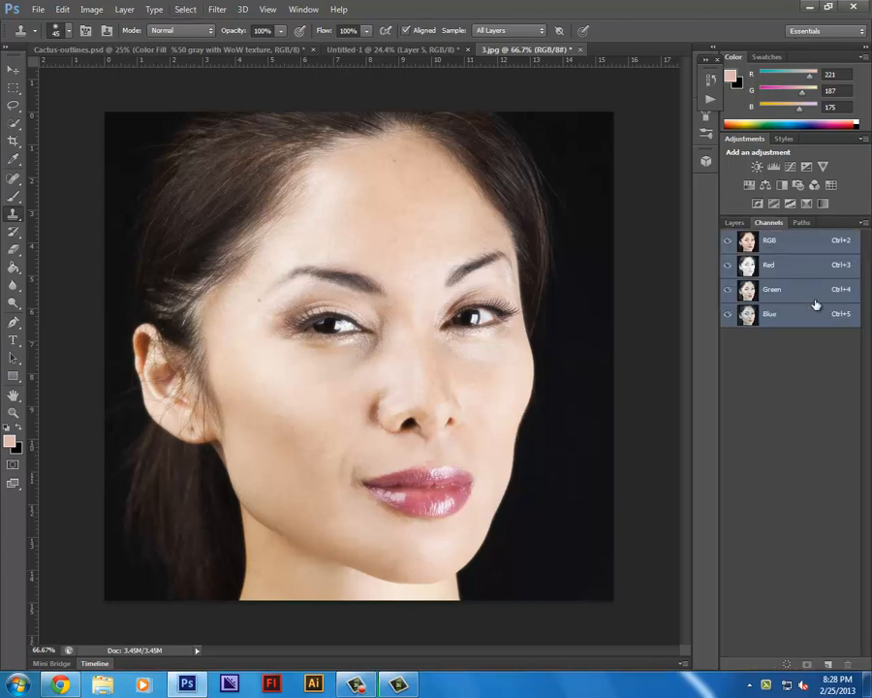
key(ctrl+3)
key(ctrl+4)
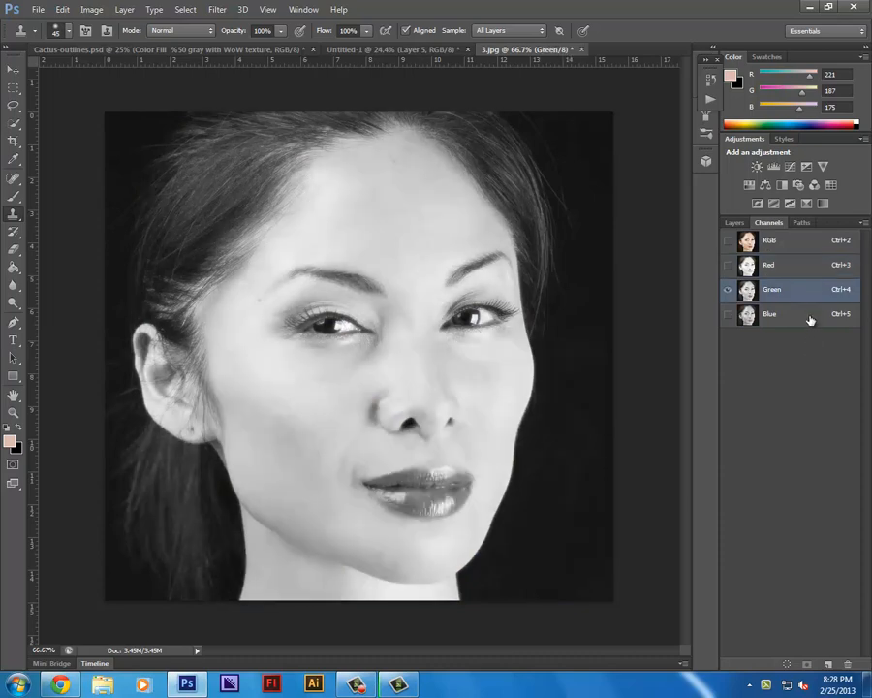
click(810, 318)
click(814, 290)
key(ctrl+3)
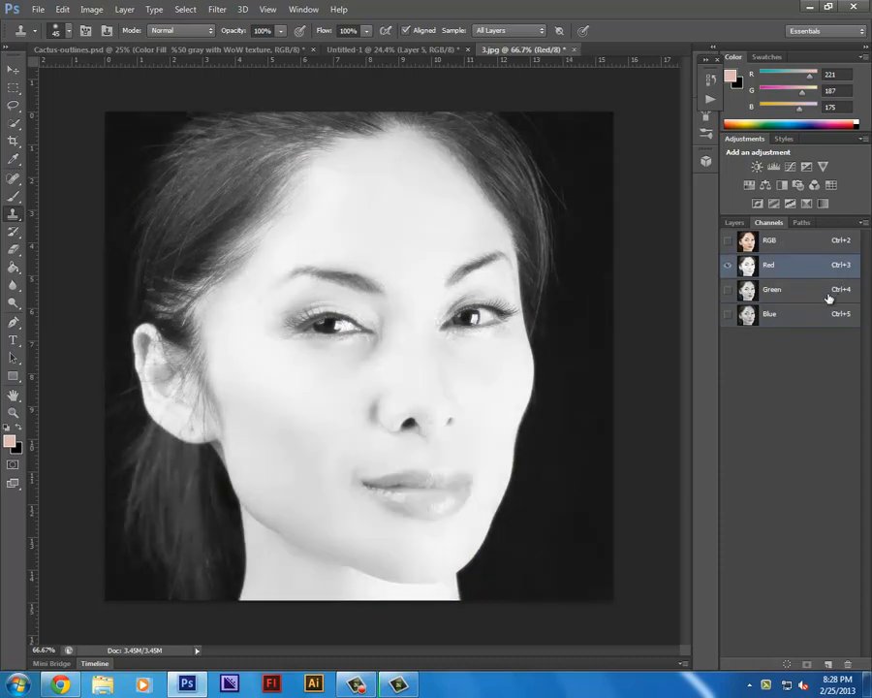
click(824, 322)
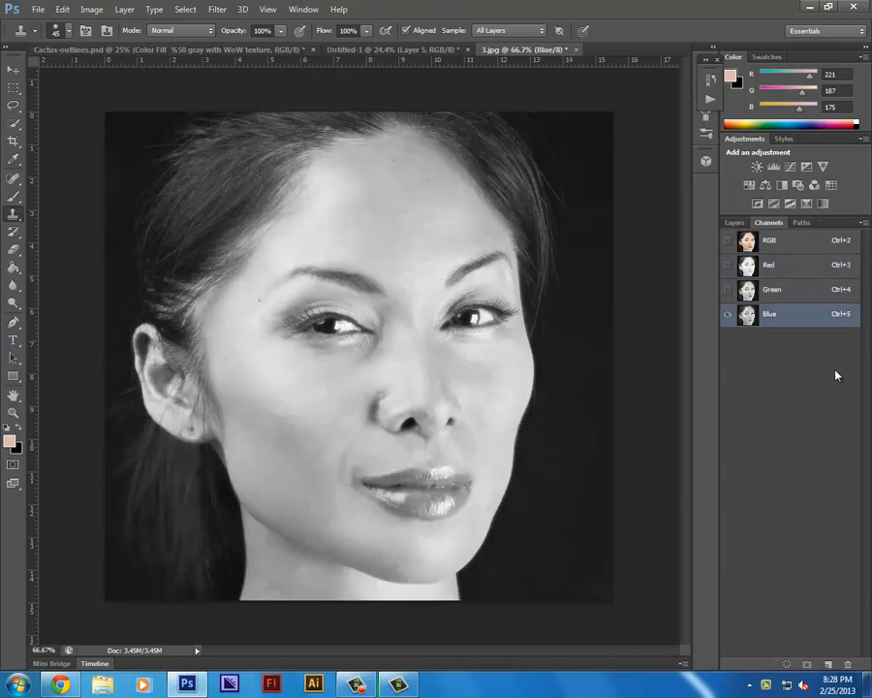
Step: Duplicate the Blue channel into a new document, keeping the suggested names
right_click(787, 318)
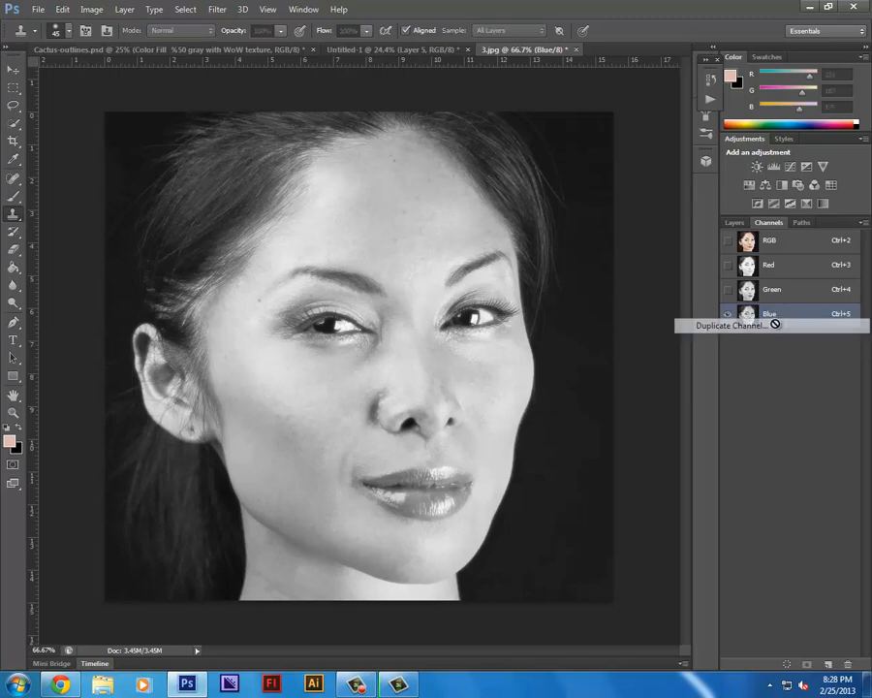
click(776, 325)
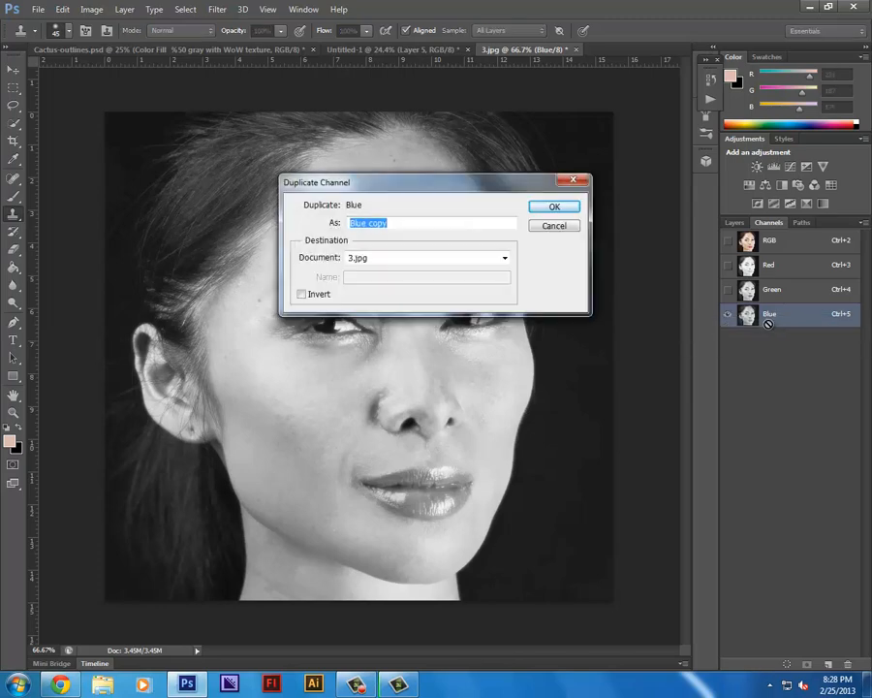
click(505, 259)
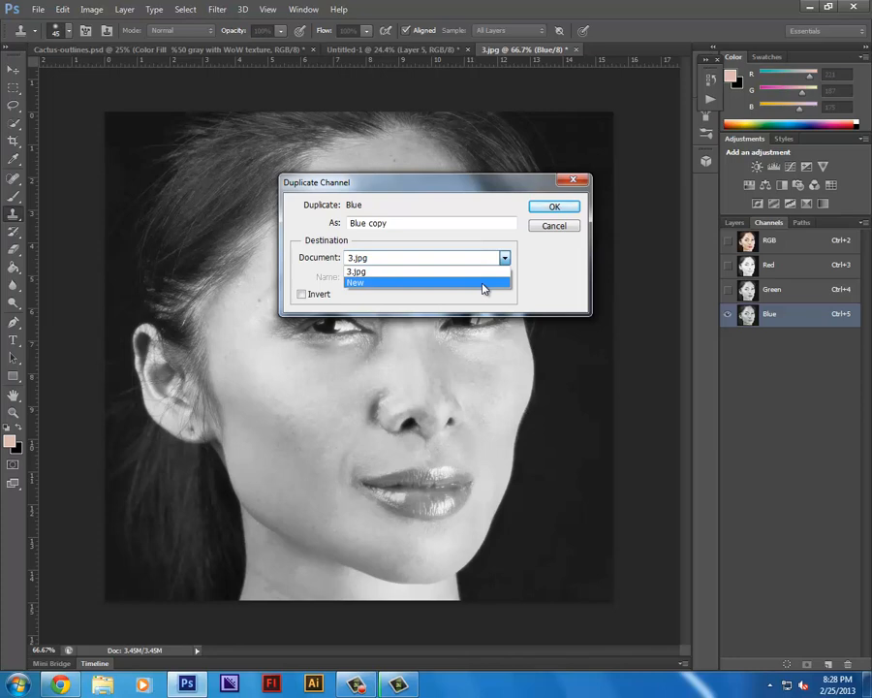
click(483, 283)
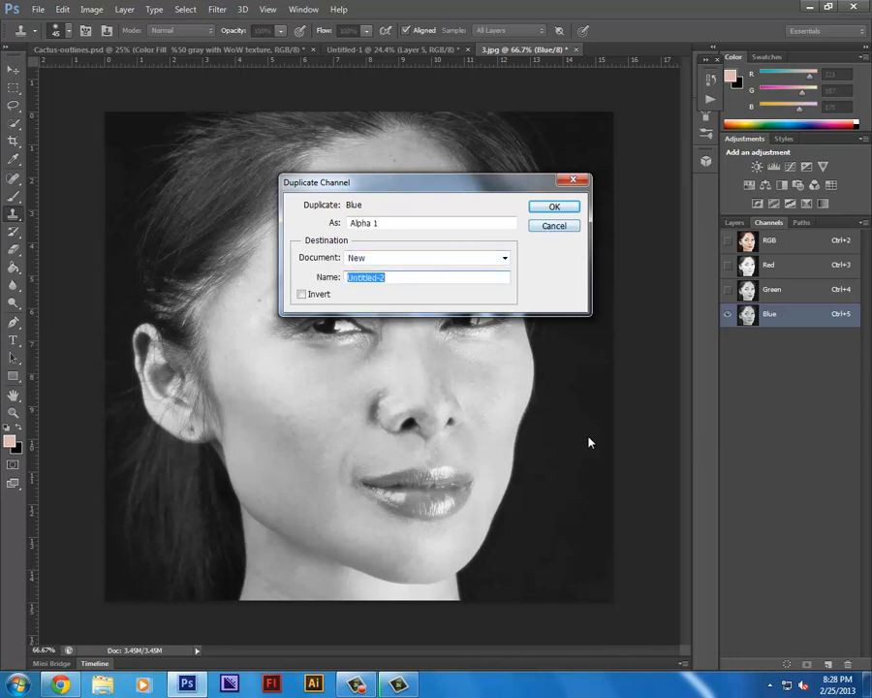
click(560, 209)
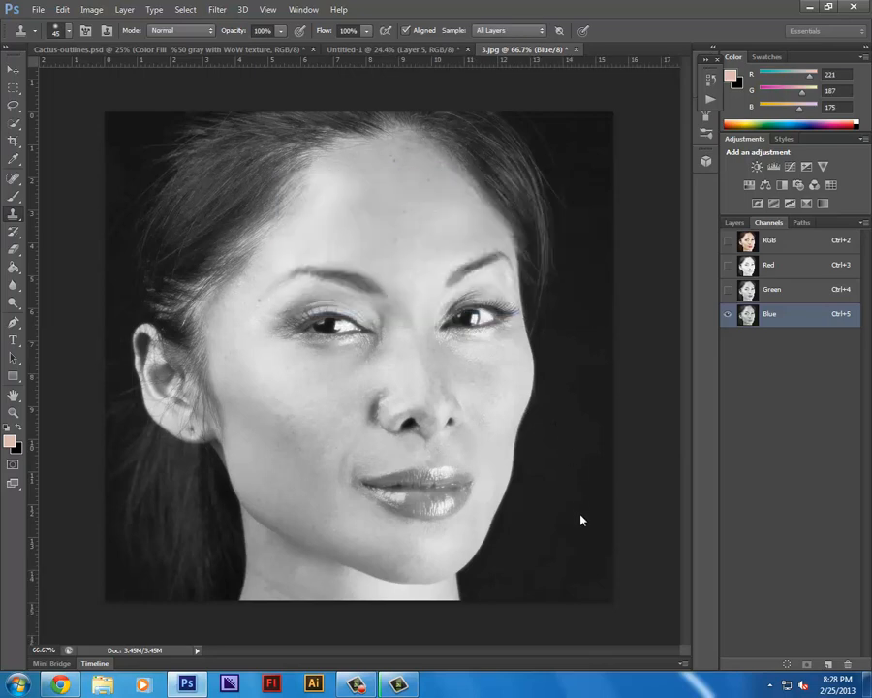
Step: Restore the RGB composite view in 3.jpg and return to the Untitled-2 document
click(475, 50)
key(ctrl+2)
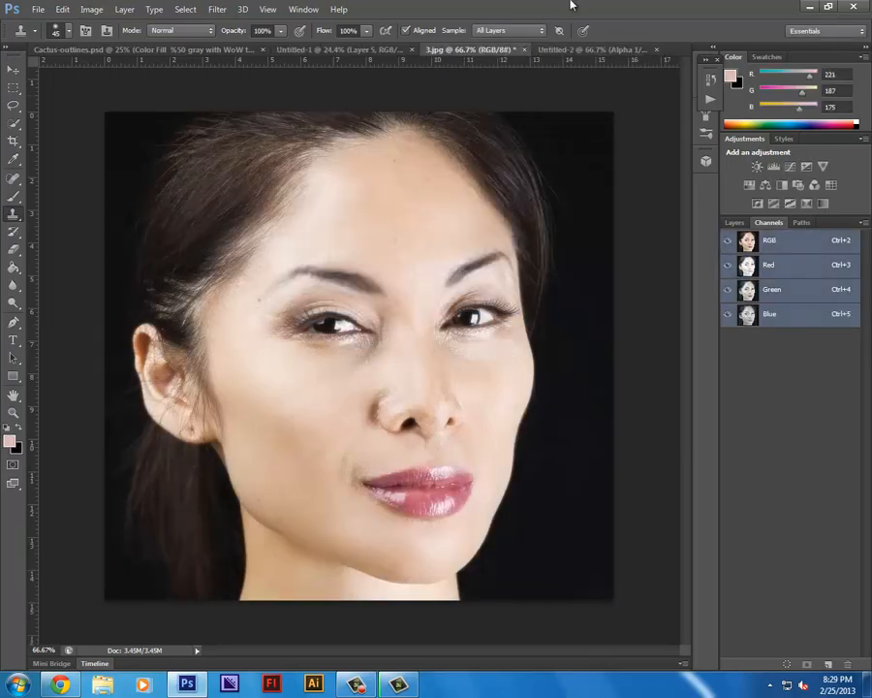
click(595, 49)
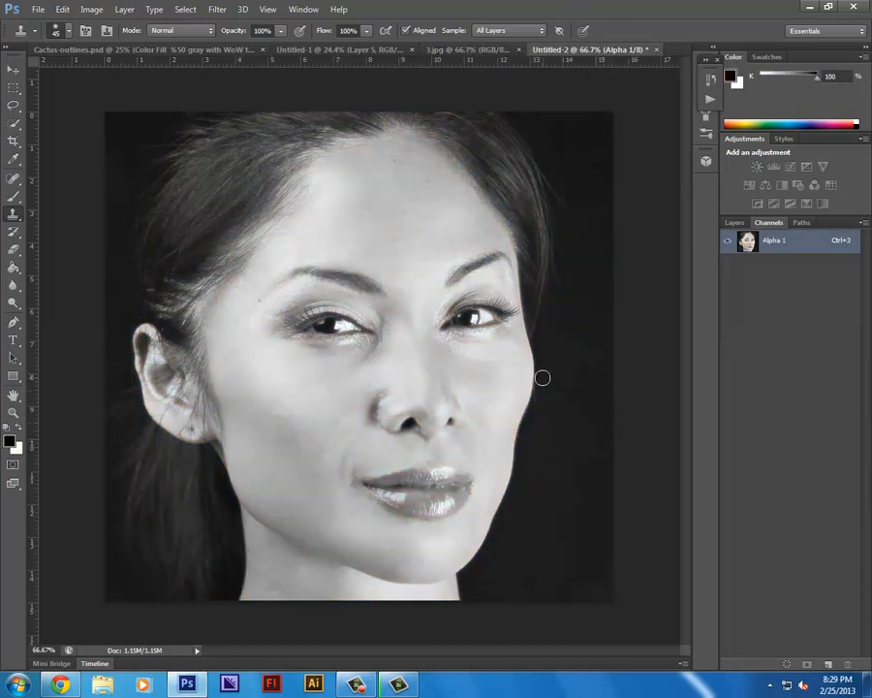
key(i)
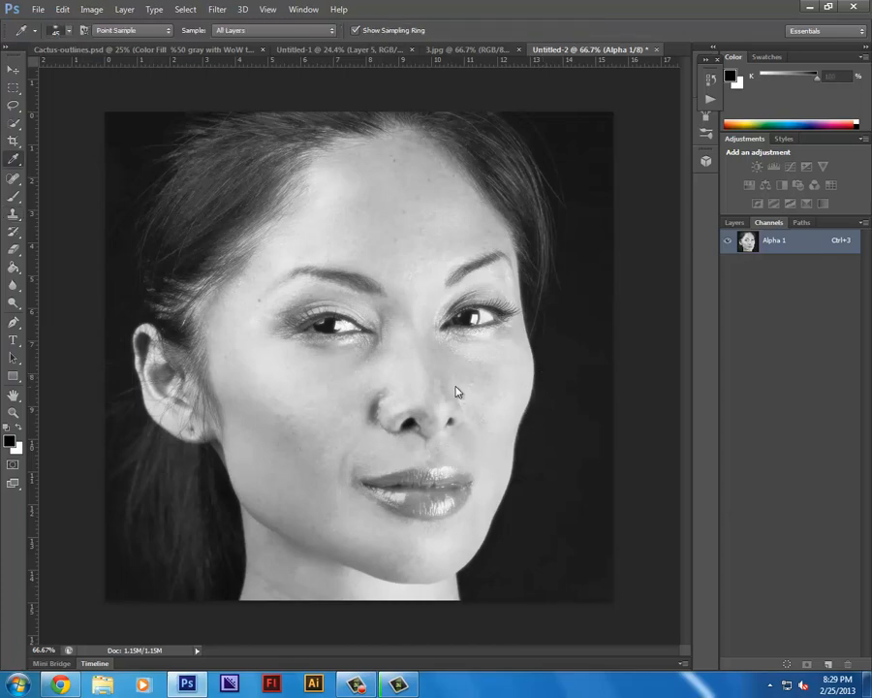
key(ctrl+k)
click(717, 118)
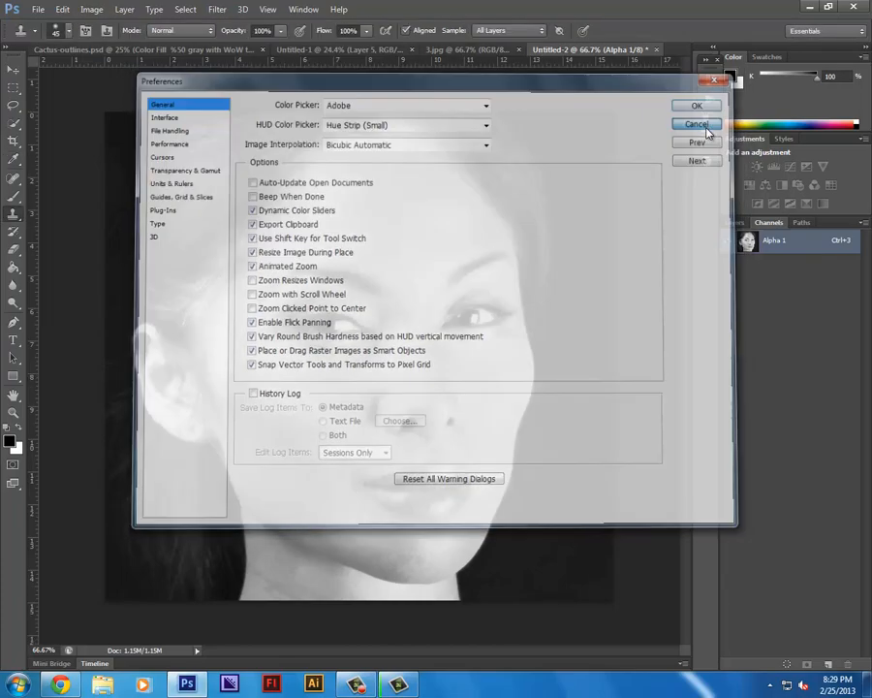
Step: Increase the grayscale portrait's contrast with an S-shaped Curves adjustment, brightening the highlights and placing a second point at about input 34, output 33
click(92, 9)
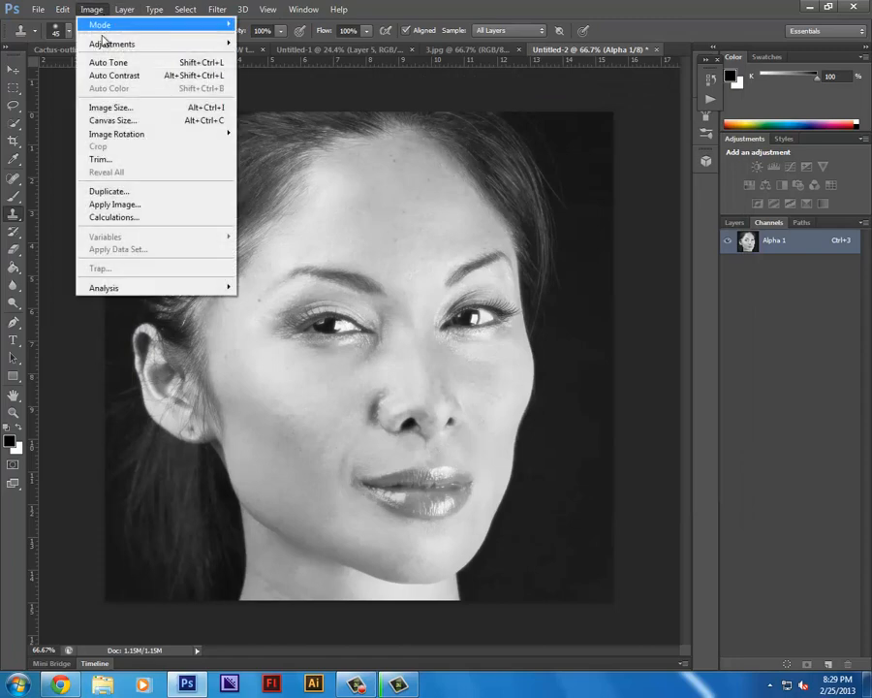
mouse_move(105, 44)
click(279, 70)
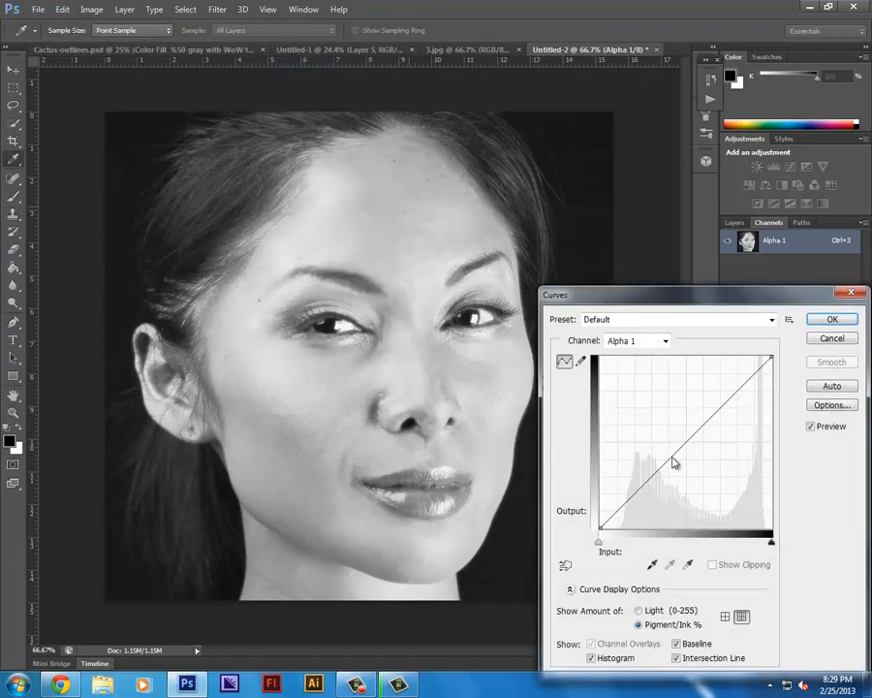
drag(623, 510, 659, 475)
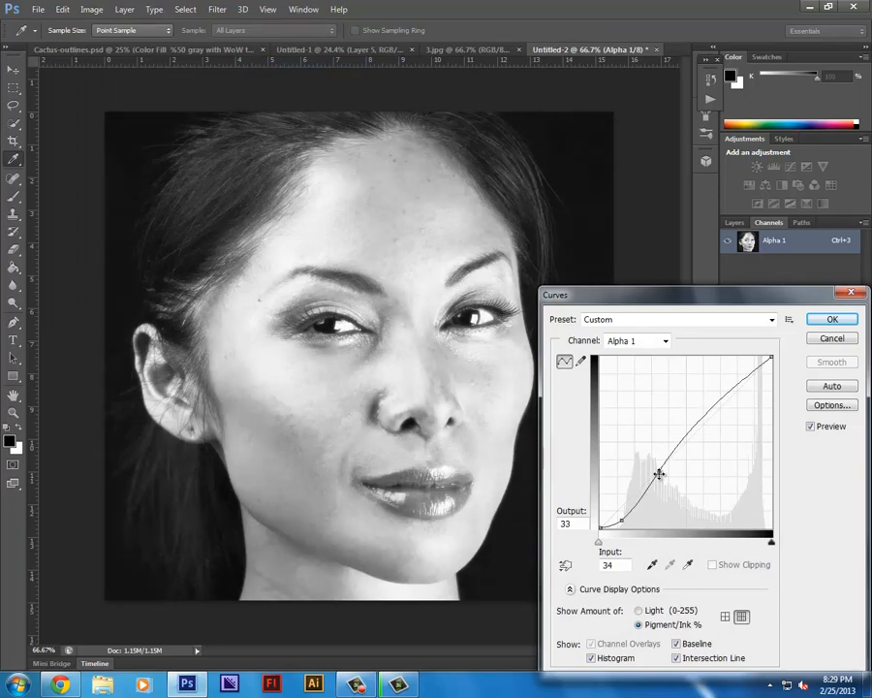
key(Return)
key(s)
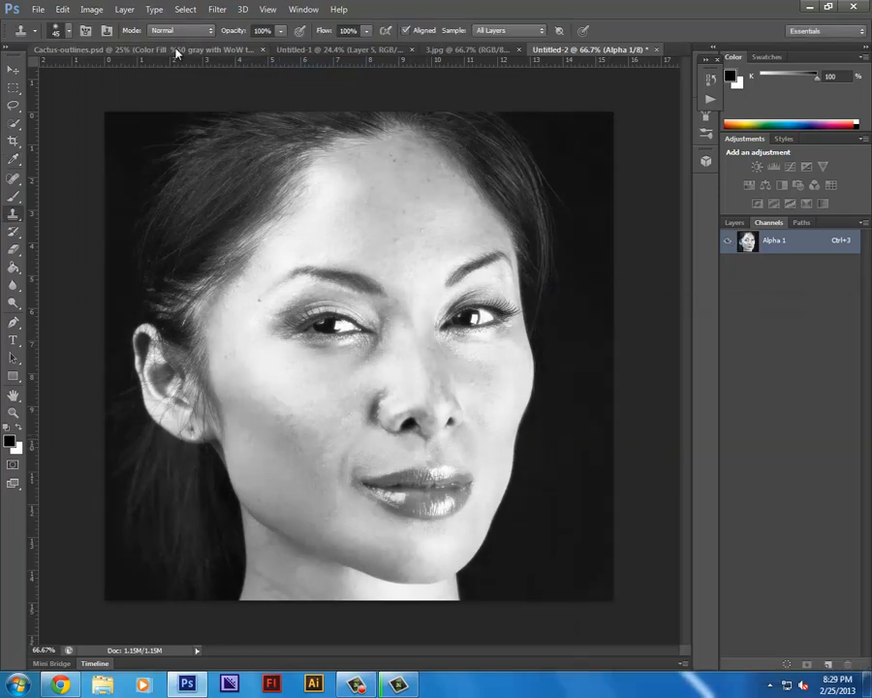
Step: Start converting the grayscale portrait to Bitmap mode at 72 pixels/inch using the Halftone Screen method
click(86, 8)
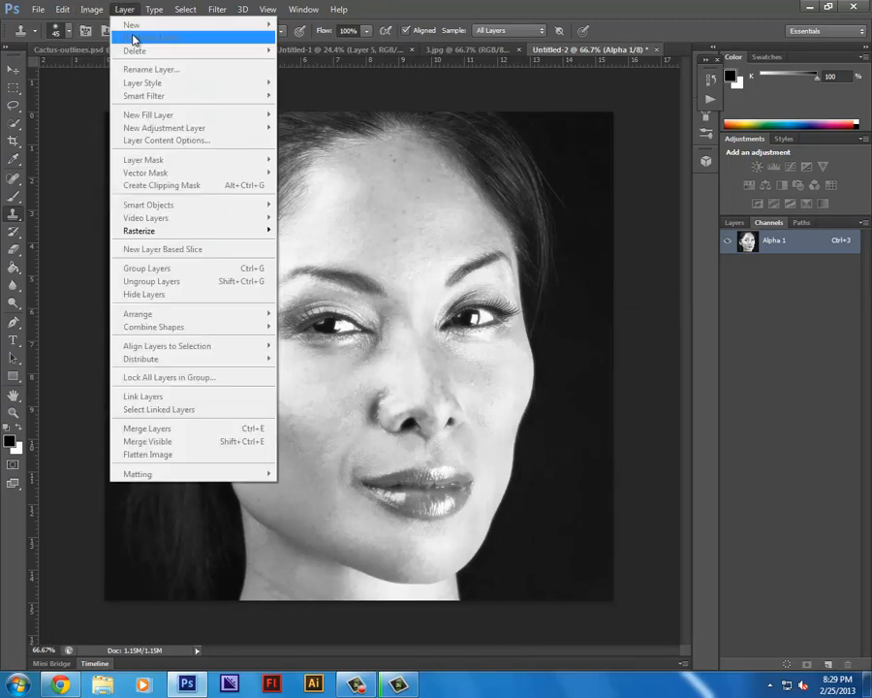
mouse_move(93, 26)
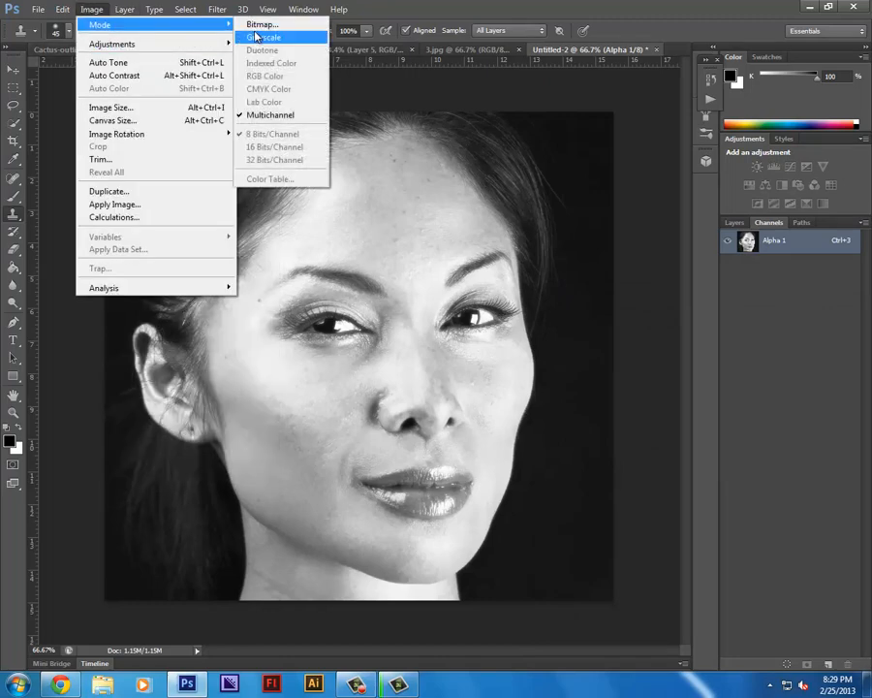
click(252, 24)
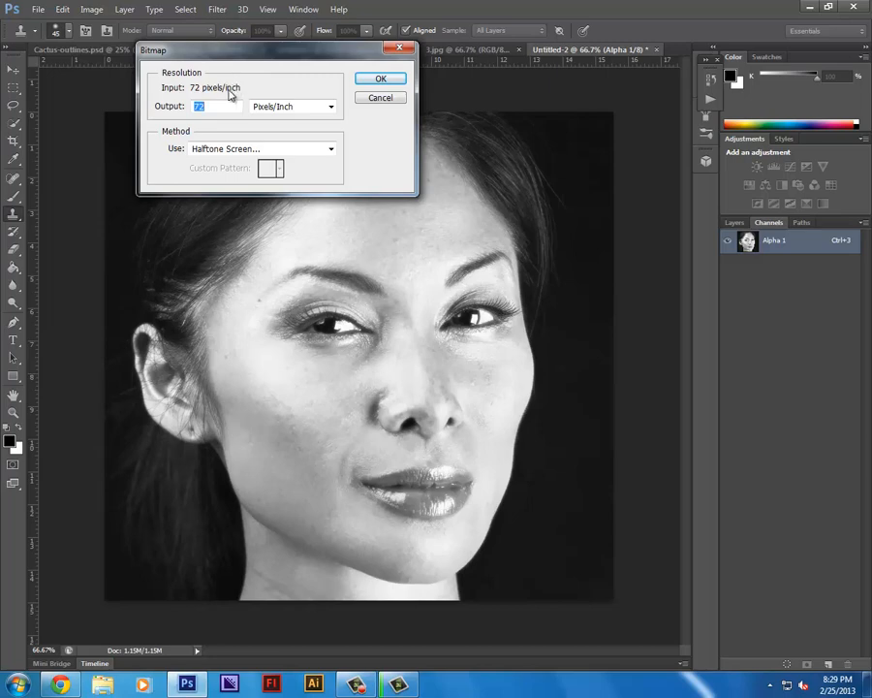
click(331, 148)
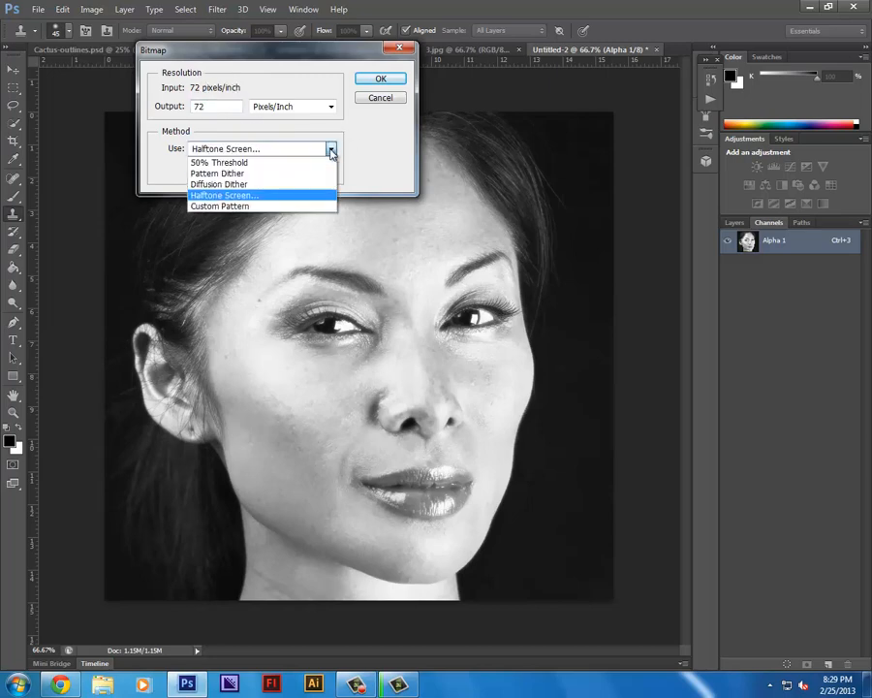
click(313, 195)
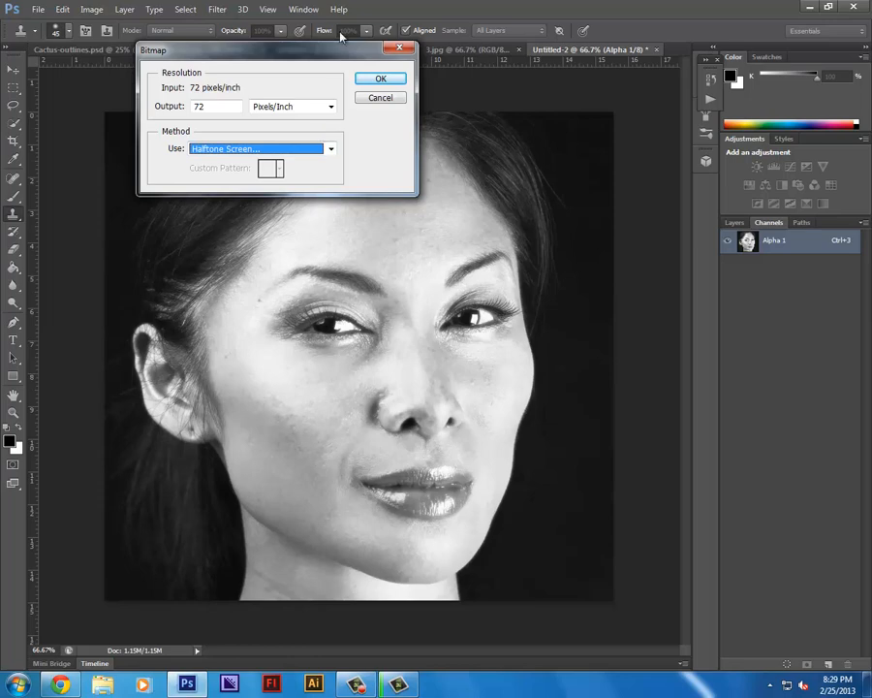
click(391, 78)
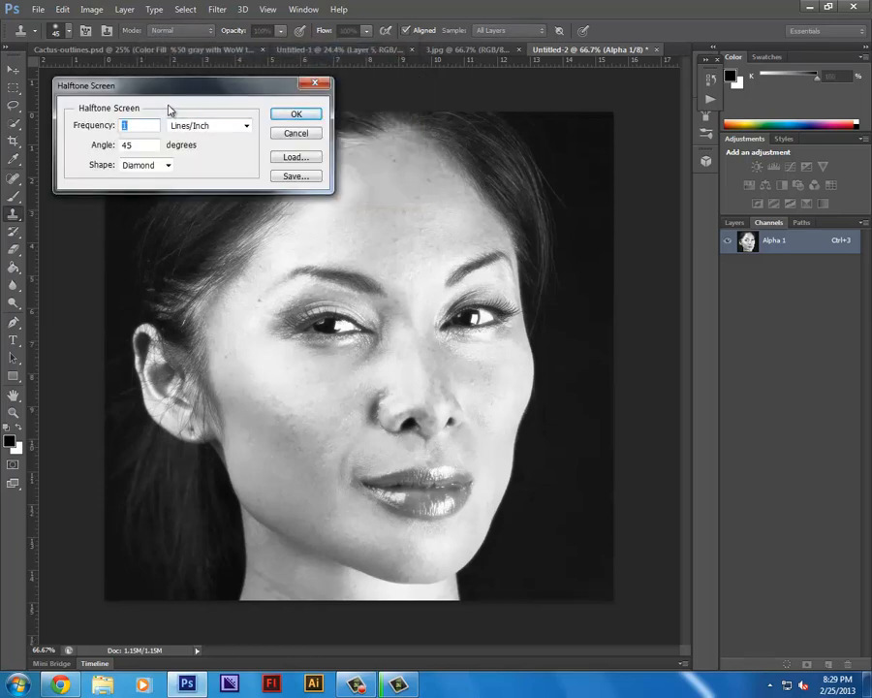
Step: Set the halftone screen's shape to Round, change its frequency, keep the 45-degree angle and apply the conversion
click(169, 166)
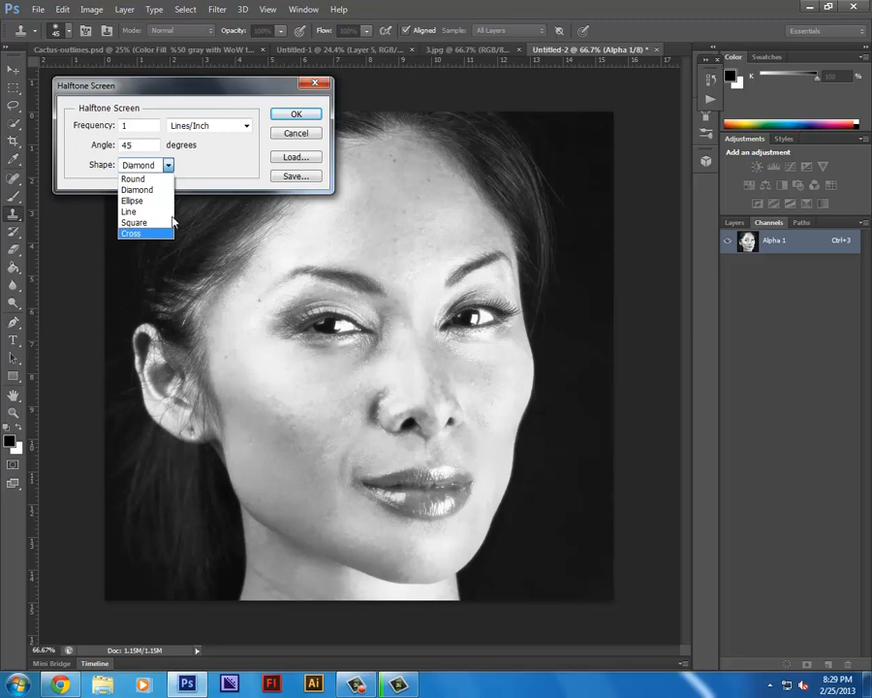
click(151, 180)
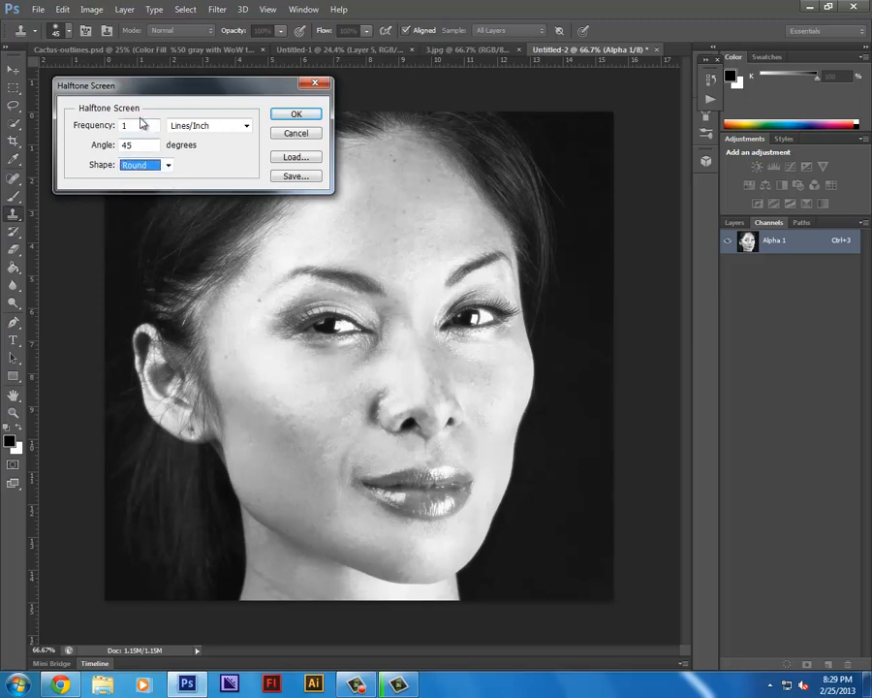
double_click(123, 125)
click(295, 117)
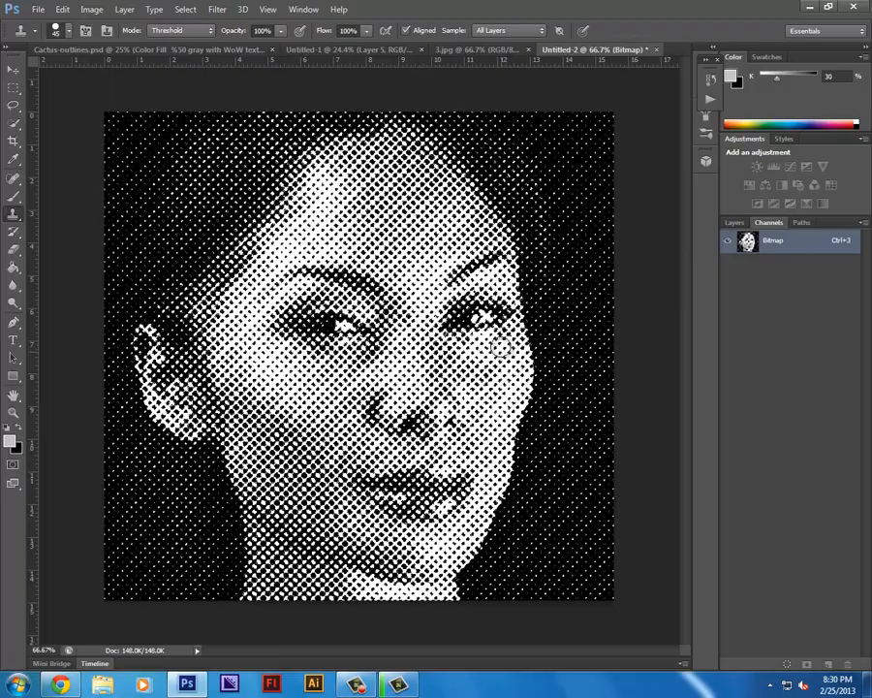
Step: Save the halftone selection as a new channel in the 3.jpg document
key(m)
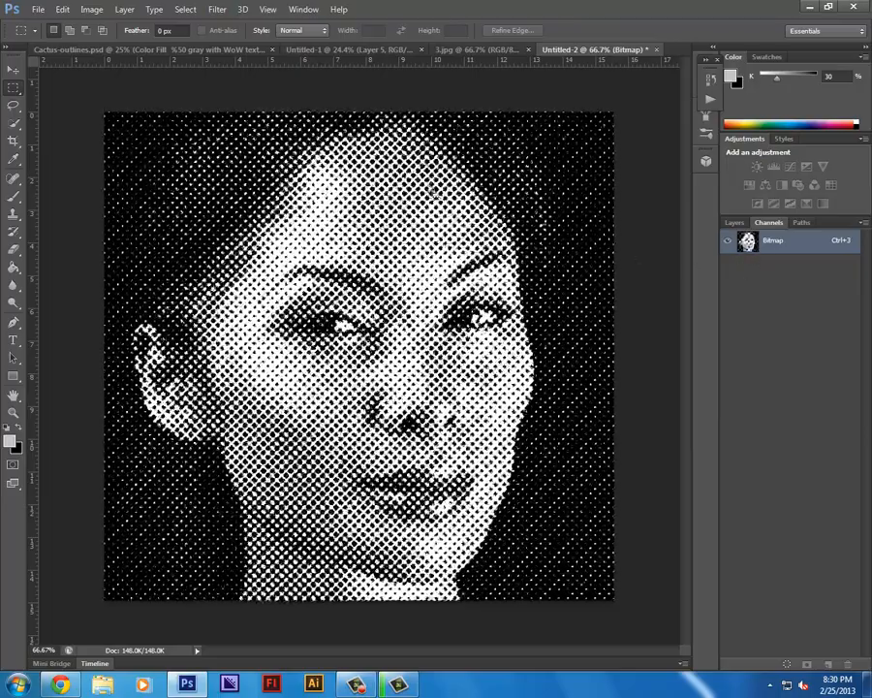
right_click(432, 186)
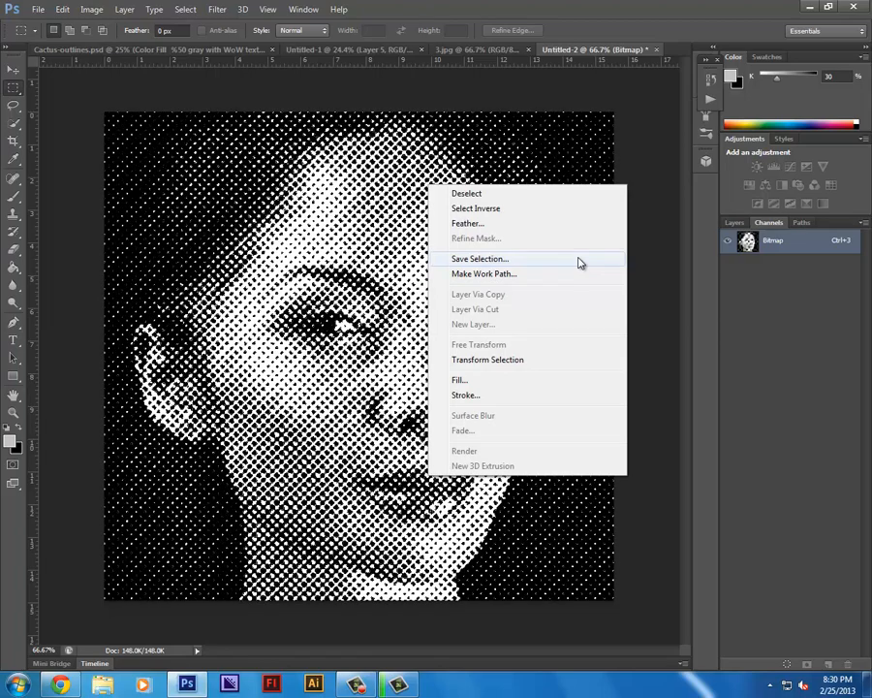
click(578, 259)
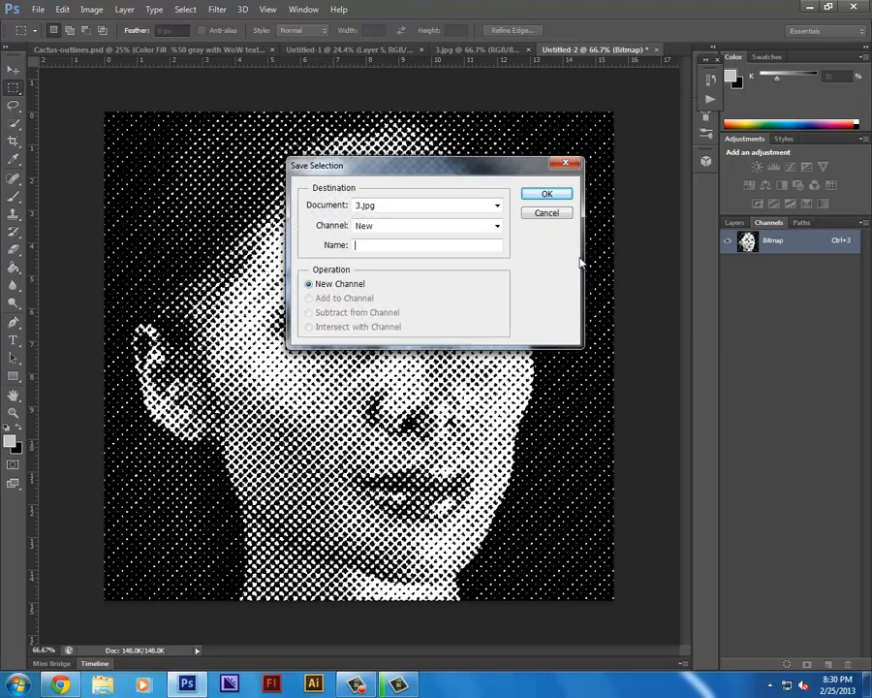
click(496, 208)
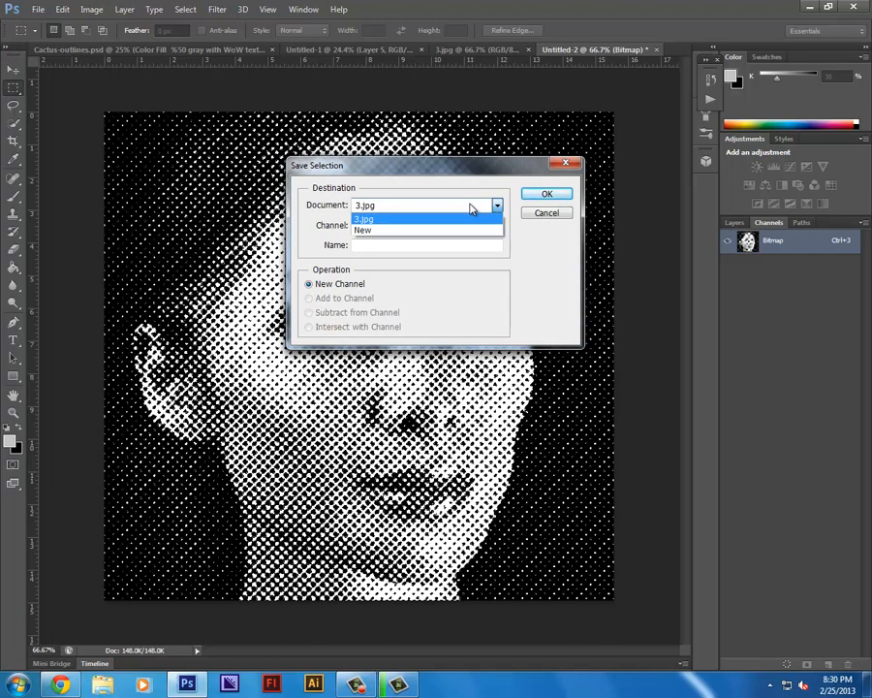
click(472, 209)
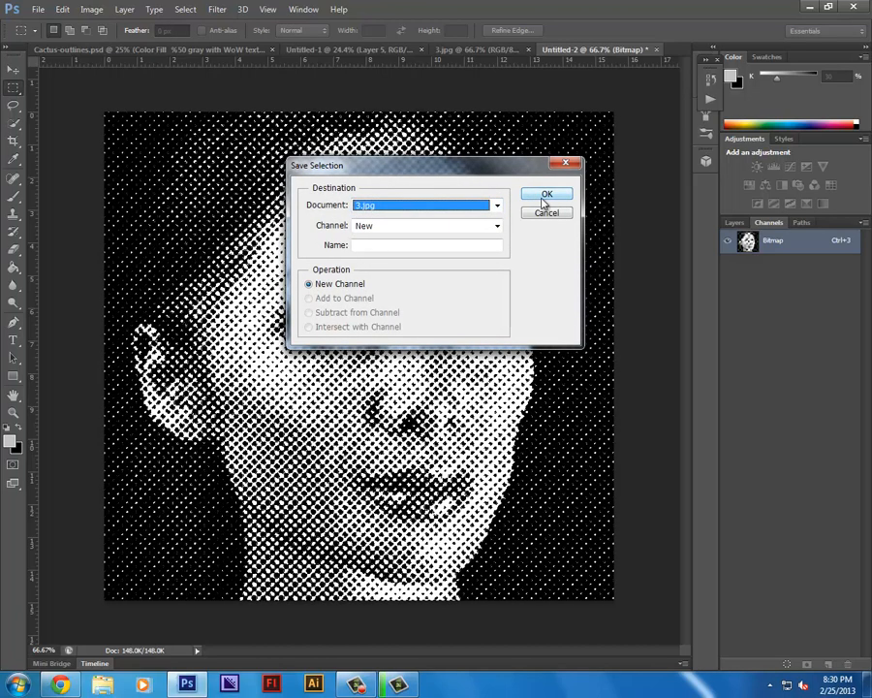
click(545, 195)
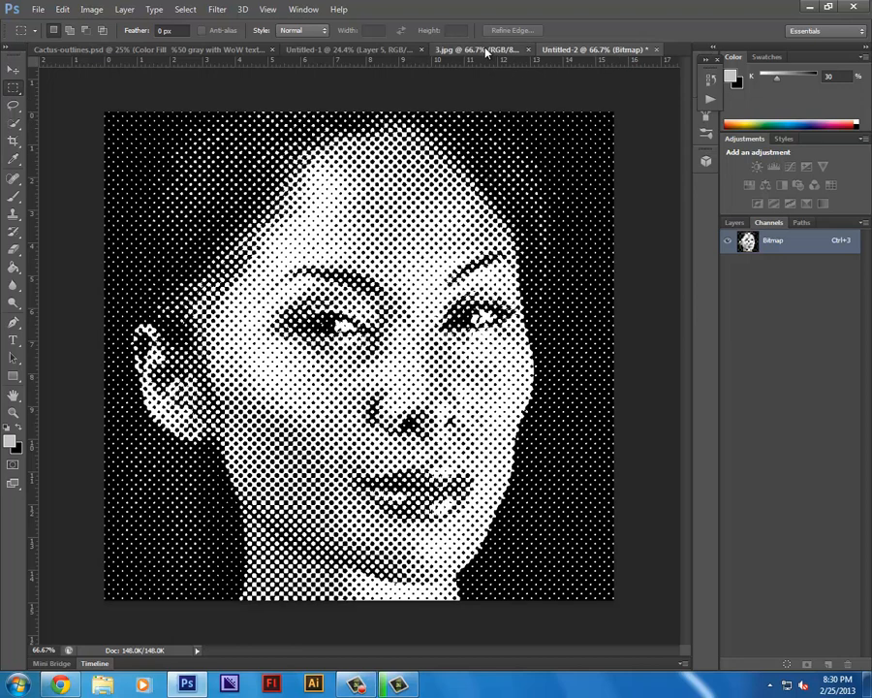
Step: Check the Alpha 1 channel in 3.jpg, restore the RGB composite and load Alpha 1 as a selection
click(485, 50)
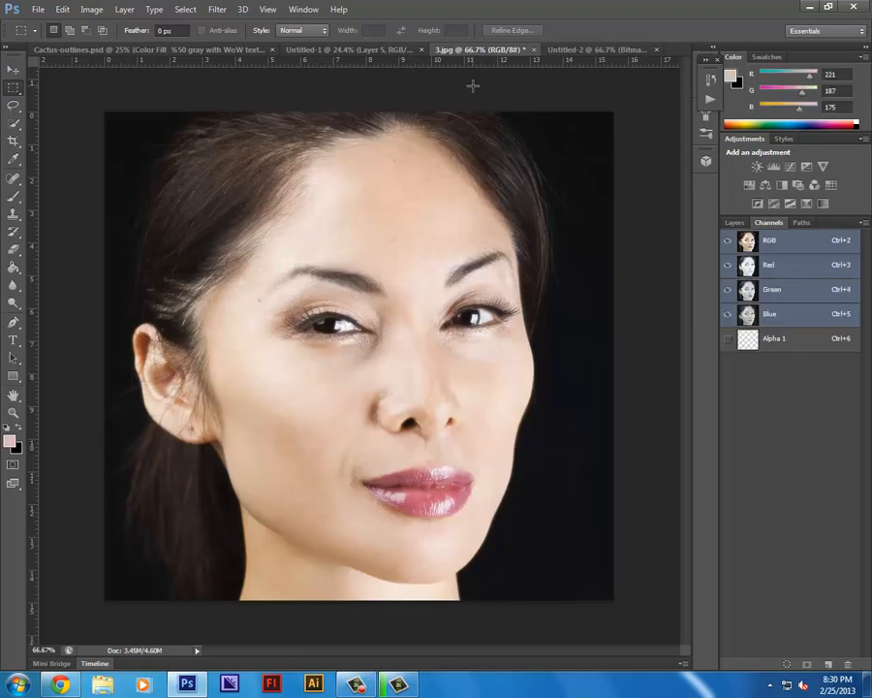
click(752, 341)
click(785, 248)
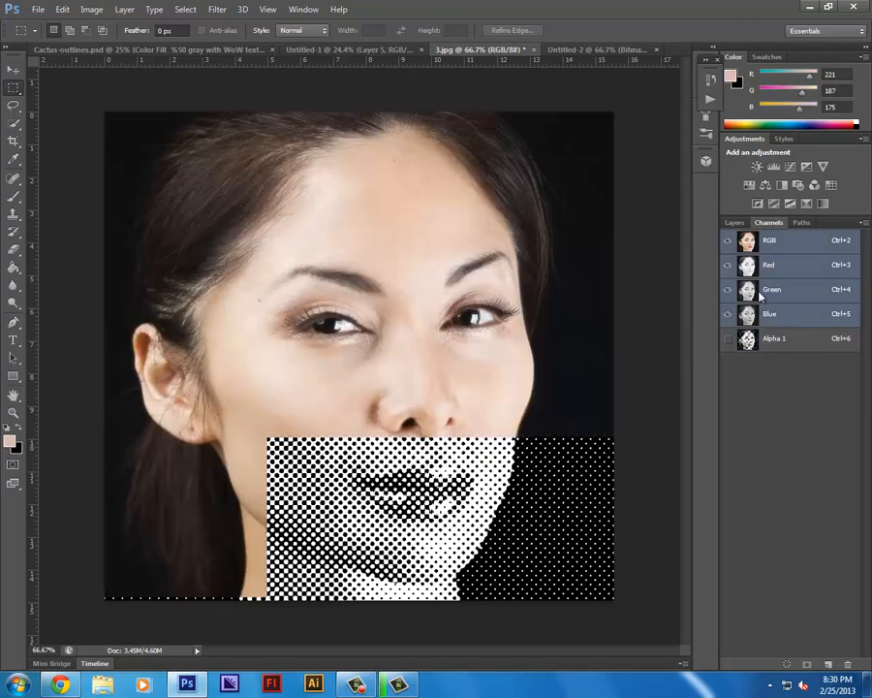
ctrl+click(748, 341)
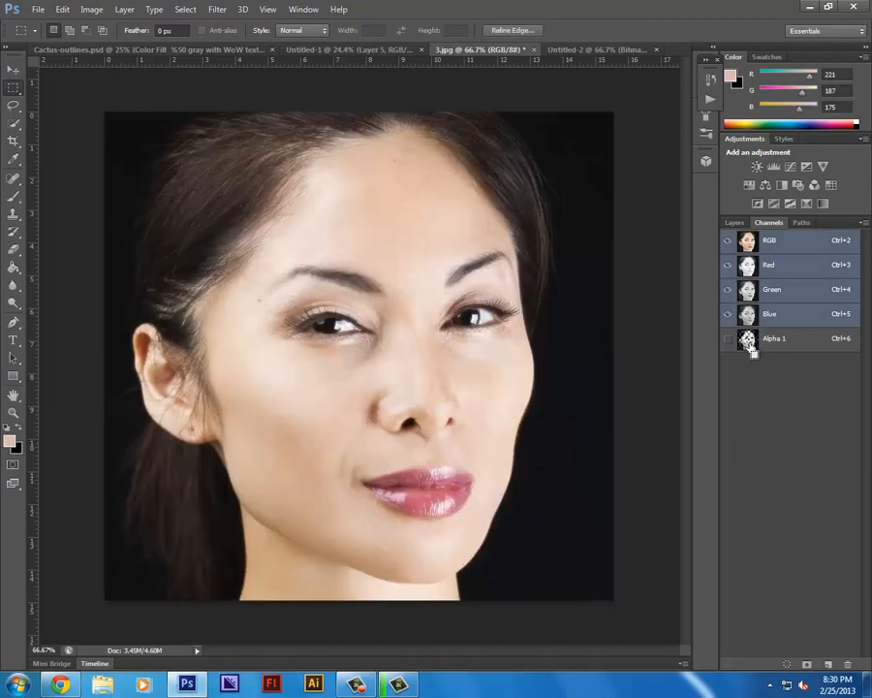
click(735, 222)
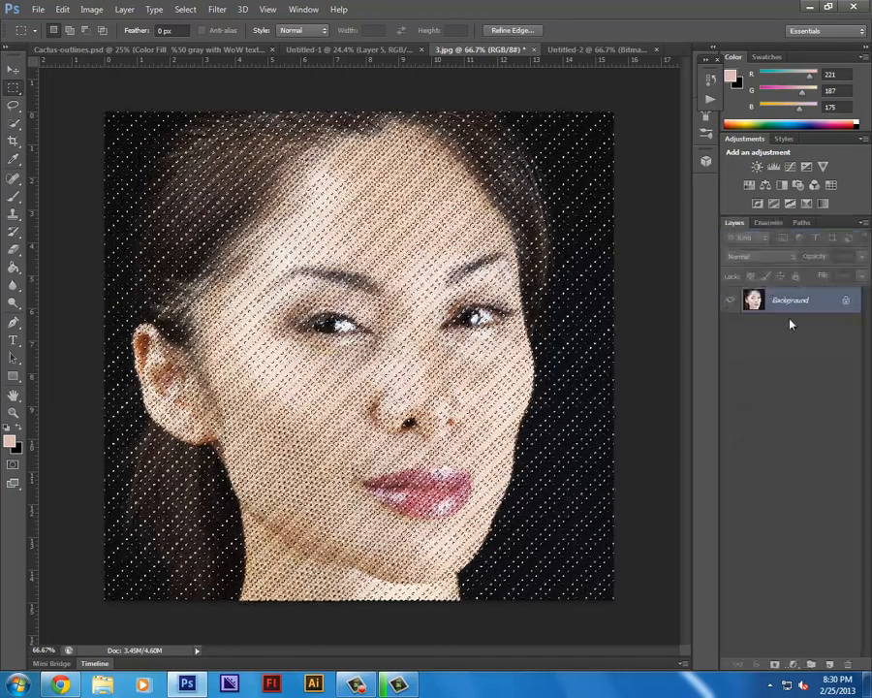
click(124, 10)
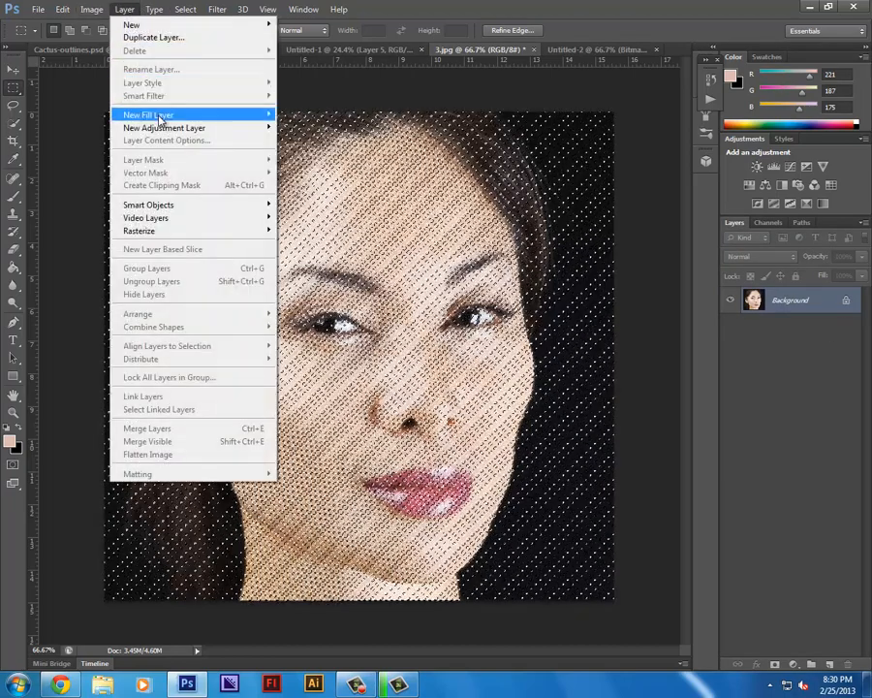
mouse_move(199, 116)
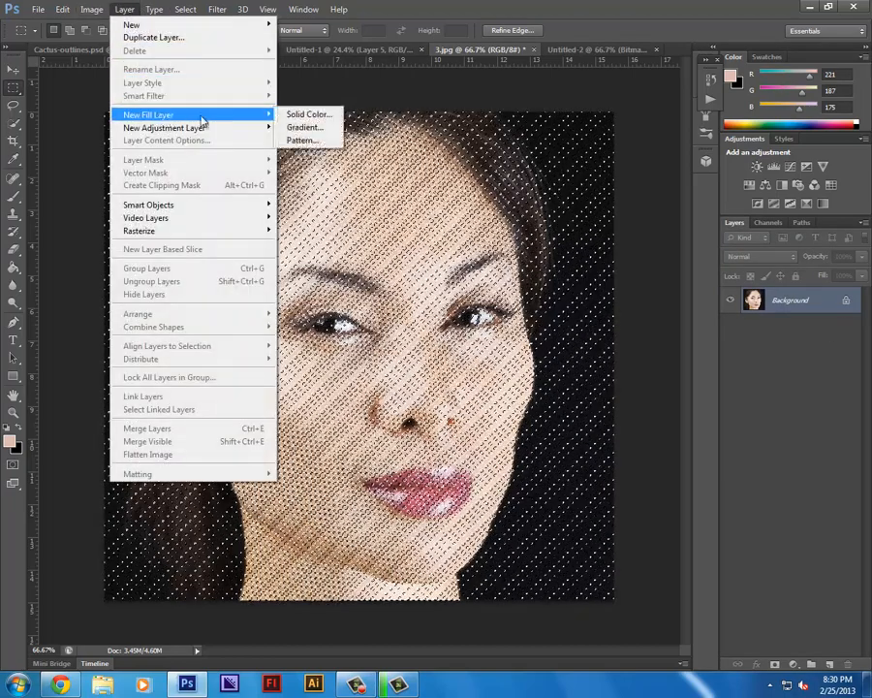
click(309, 115)
key(Escape)
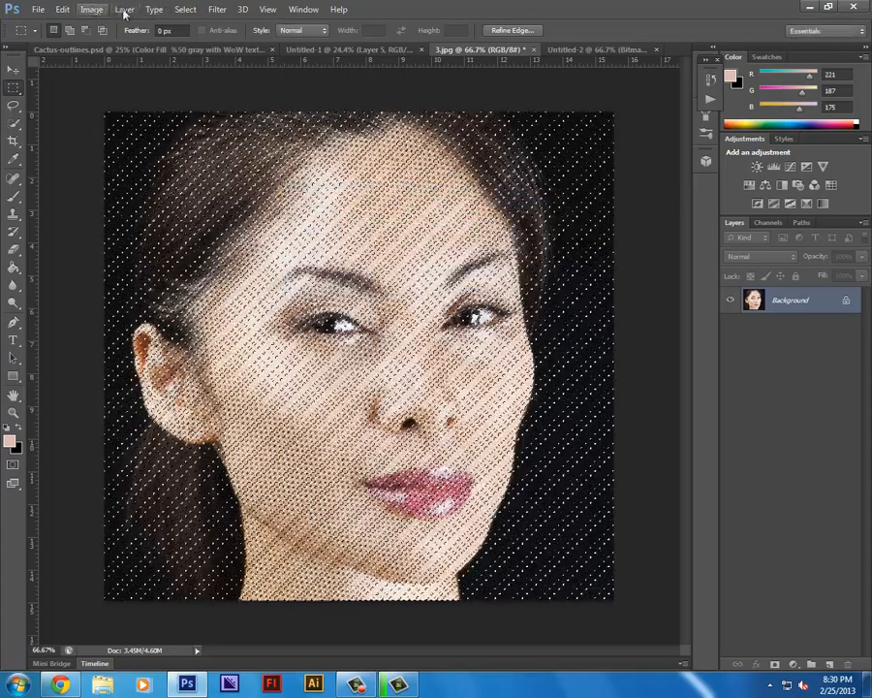
Step: Add a gradient fill layer above the Background, masked by the halftone selection
click(124, 10)
mouse_move(194, 114)
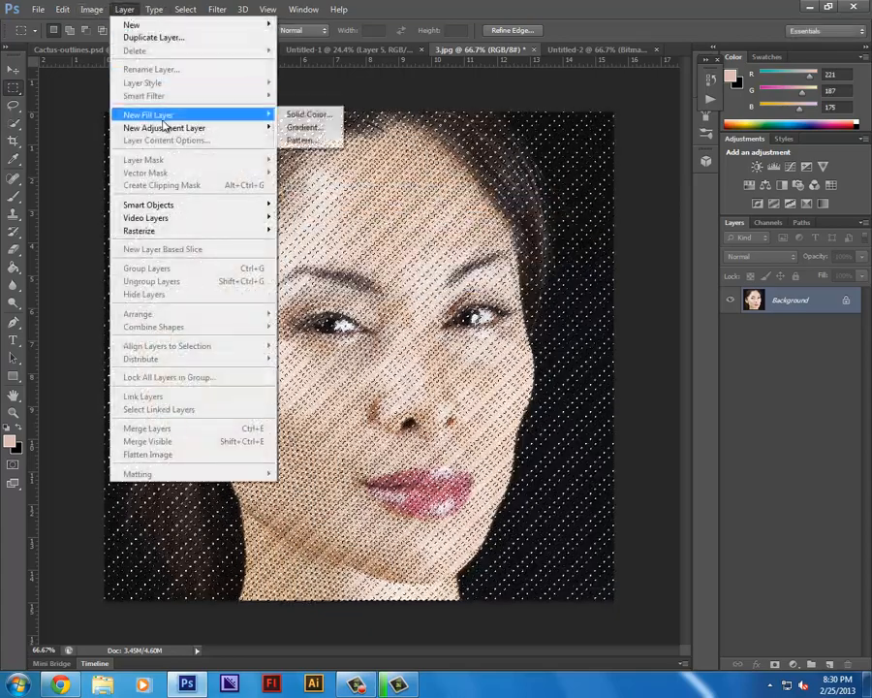
click(307, 127)
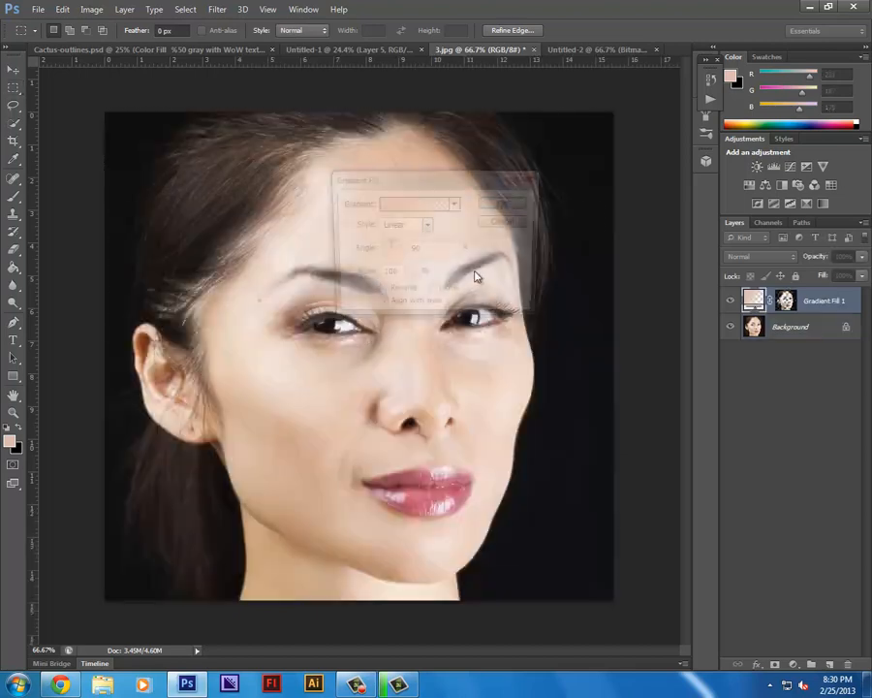
drag(449, 179, 691, 160)
Step: Open the fill's gradient for editing and recolour its starting stop at 0% to bright red ff2525
click(643, 181)
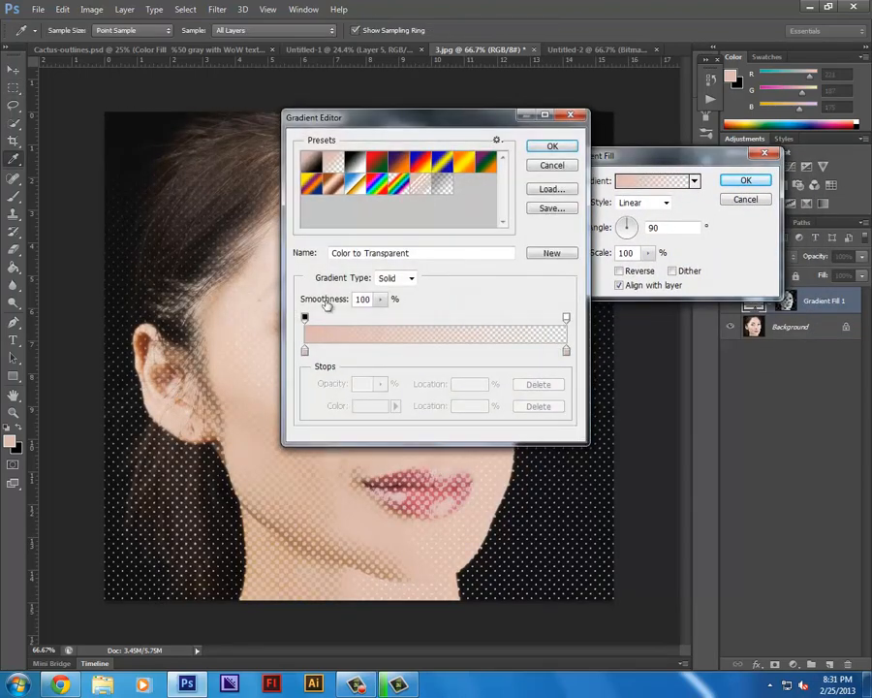
click(305, 351)
drag(344, 119, 580, 31)
double_click(541, 265)
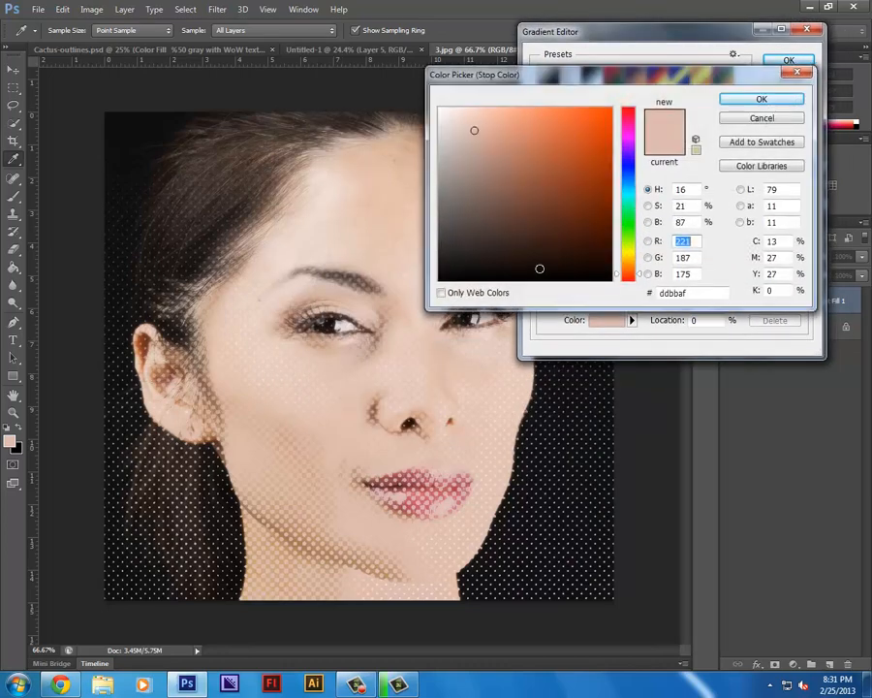
drag(515, 177, 586, 107)
drag(634, 153, 630, 64)
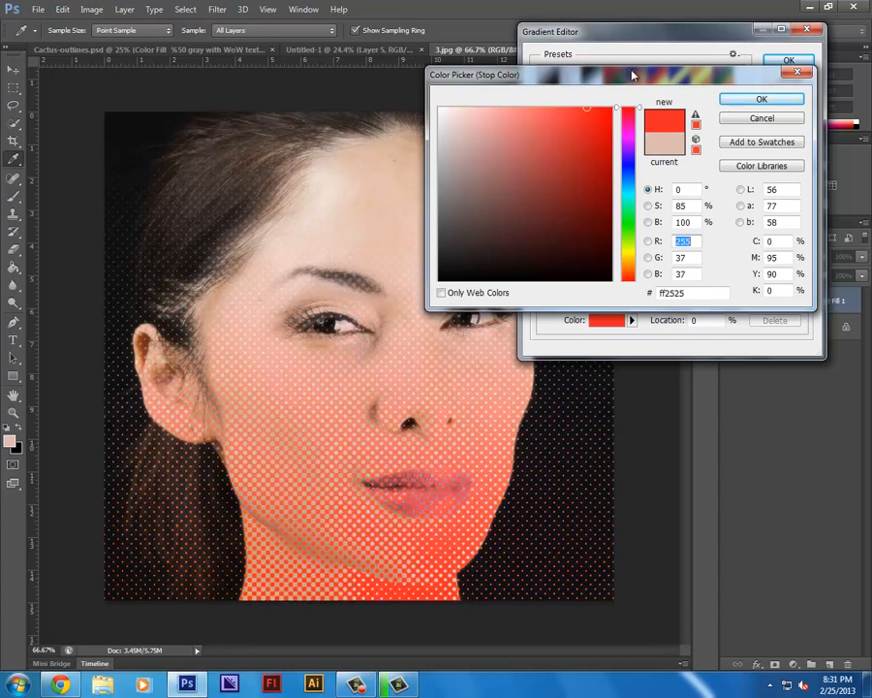
click(760, 101)
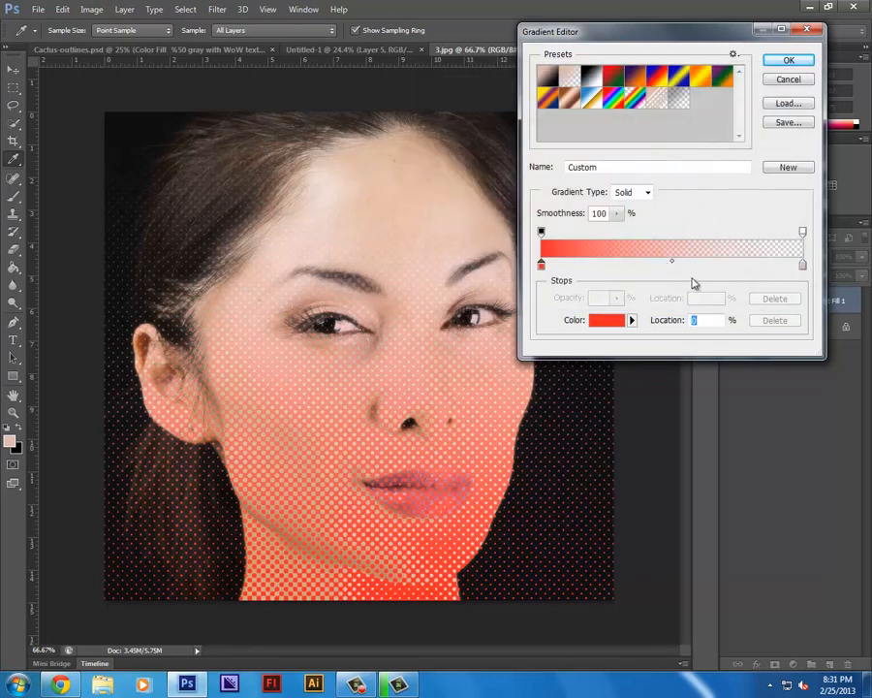
Step: Move the gradient's beige end stop inward, add beige stops at 38% and 100%, and accept the gradient
click(623, 264)
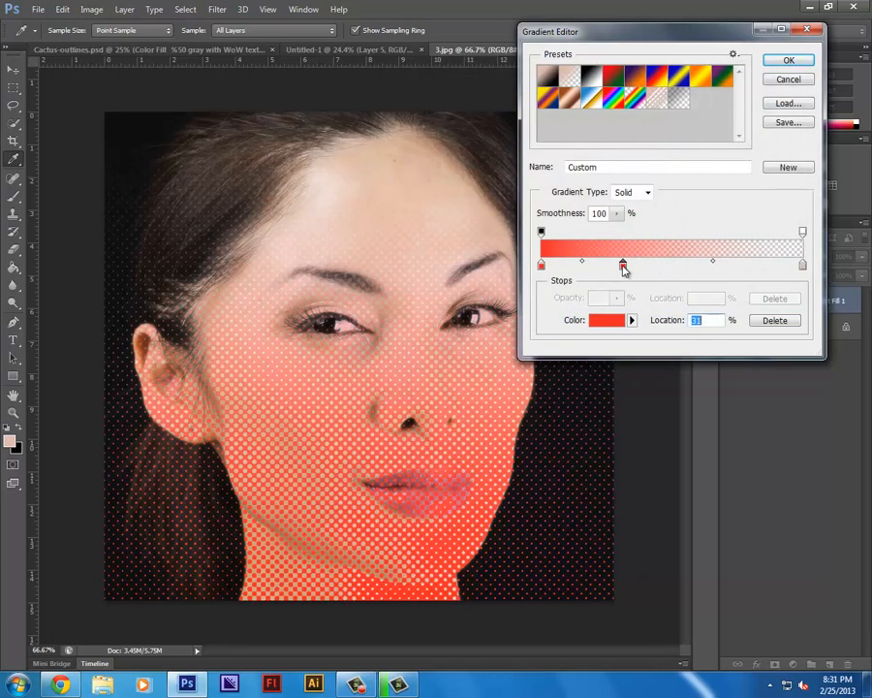
drag(624, 265, 613, 302)
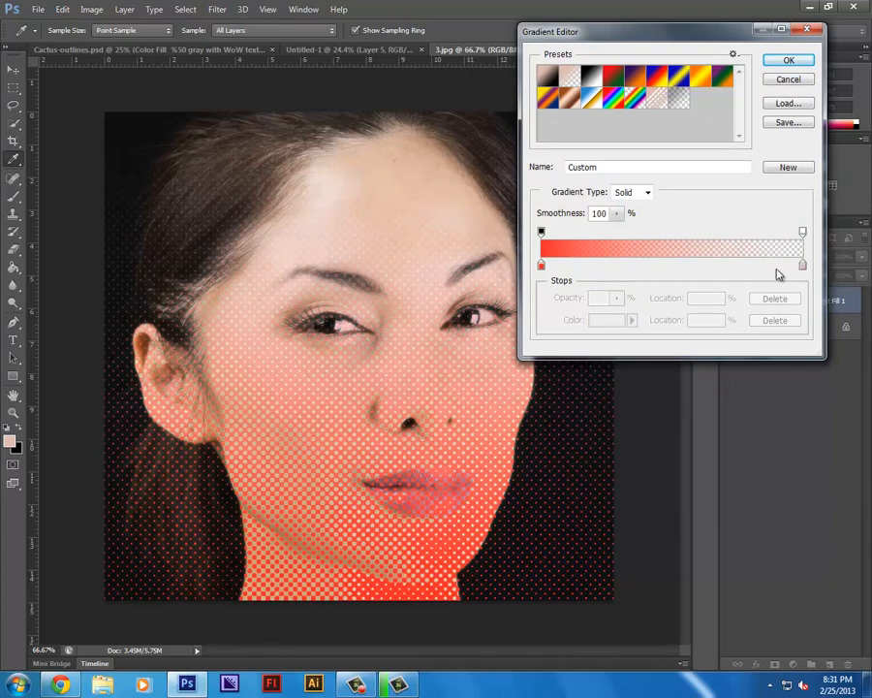
drag(802, 266, 697, 279)
drag(620, 261, 579, 272)
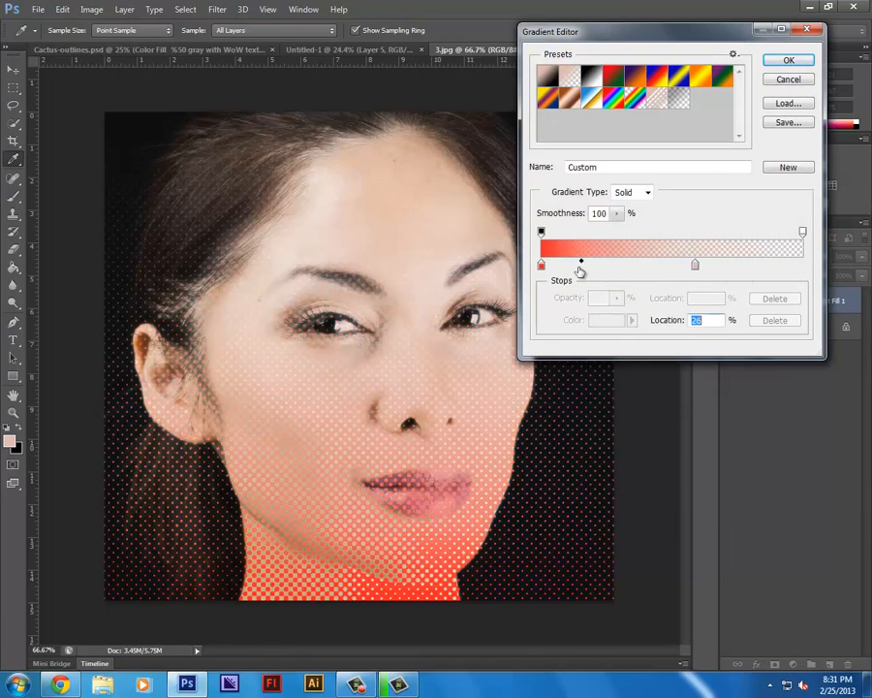
click(640, 266)
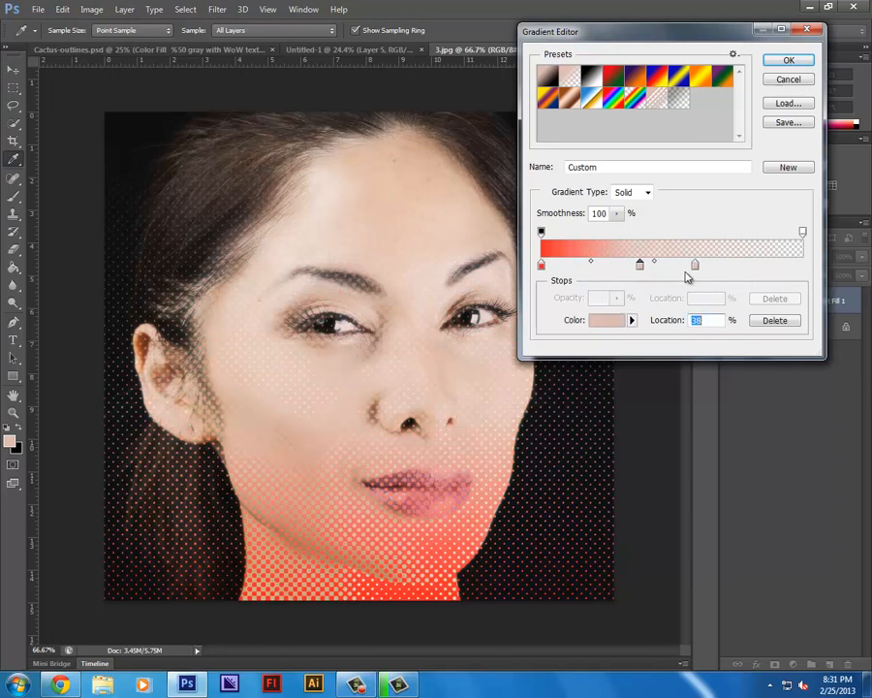
drag(733, 270, 858, 279)
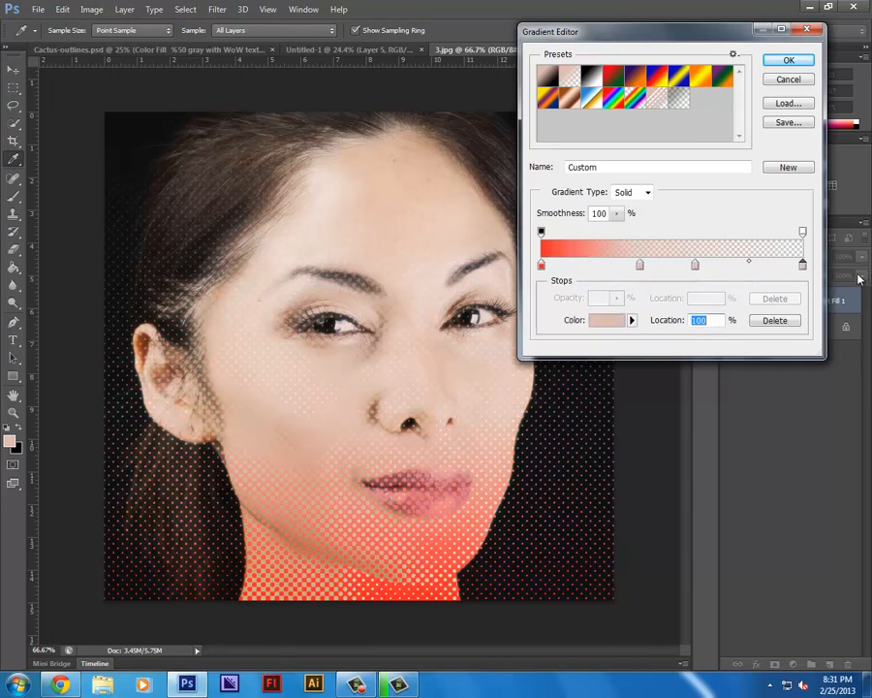
click(788, 60)
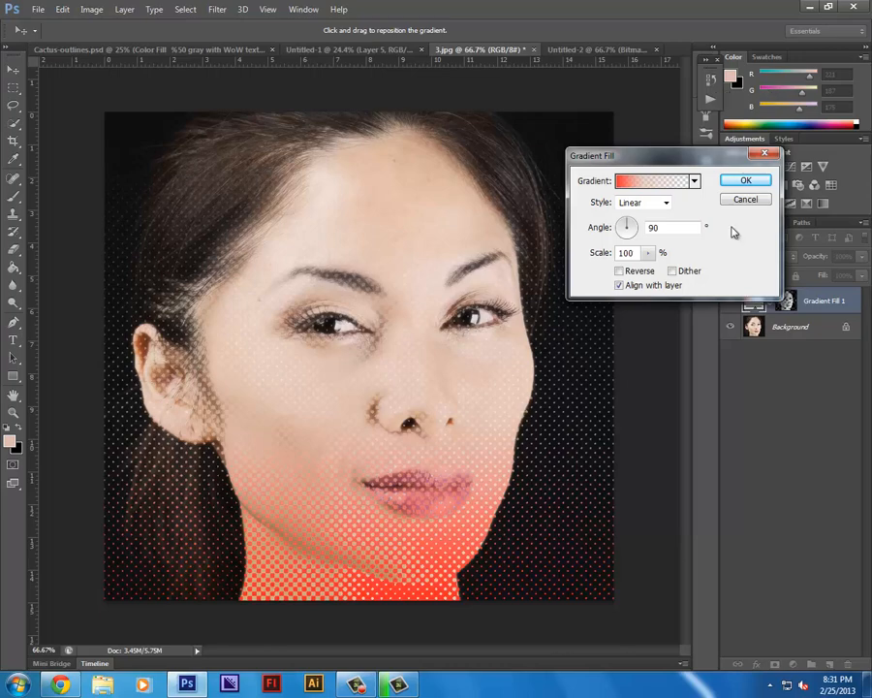
Step: Set the gradient fill's angle to 56.31 degrees and apply the fill
mouse_move(619, 235)
mouse_down()
mouse_move(643, 249)
mouse_move(621, 244)
mouse_move(613, 230)
mouse_move(635, 226)
mouse_up()
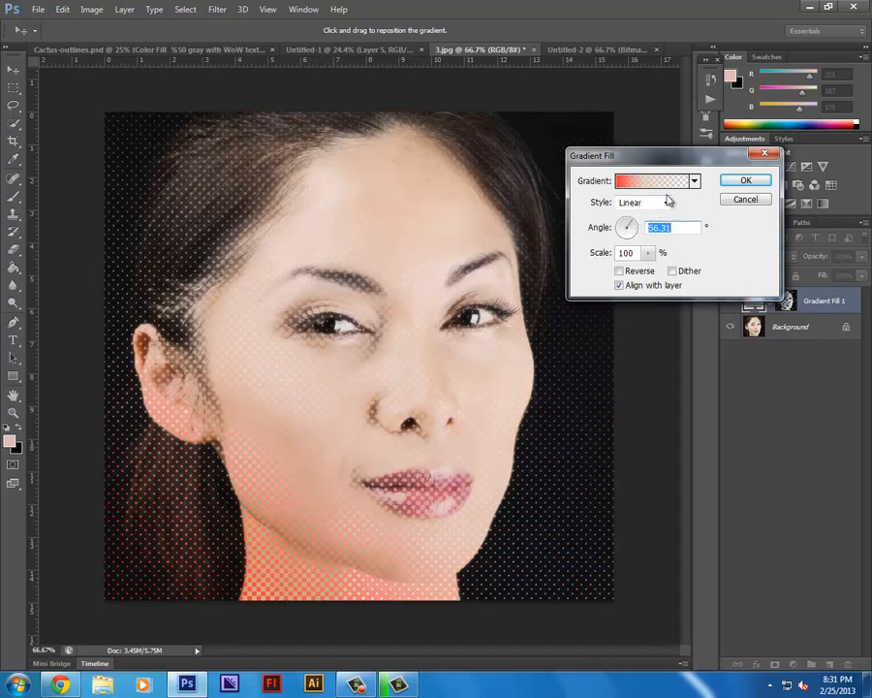
drag(732, 157, 718, 376)
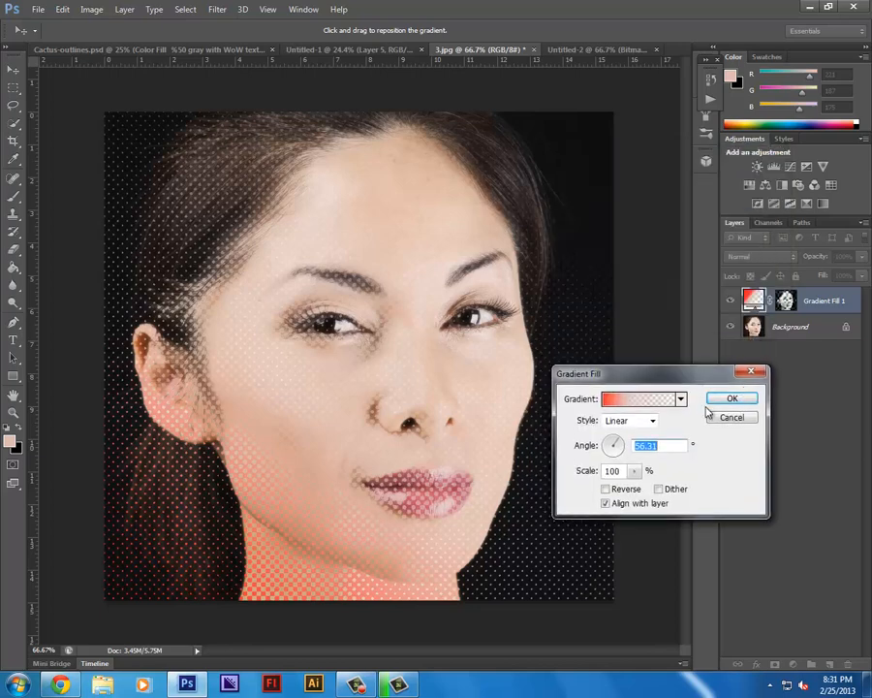
click(729, 397)
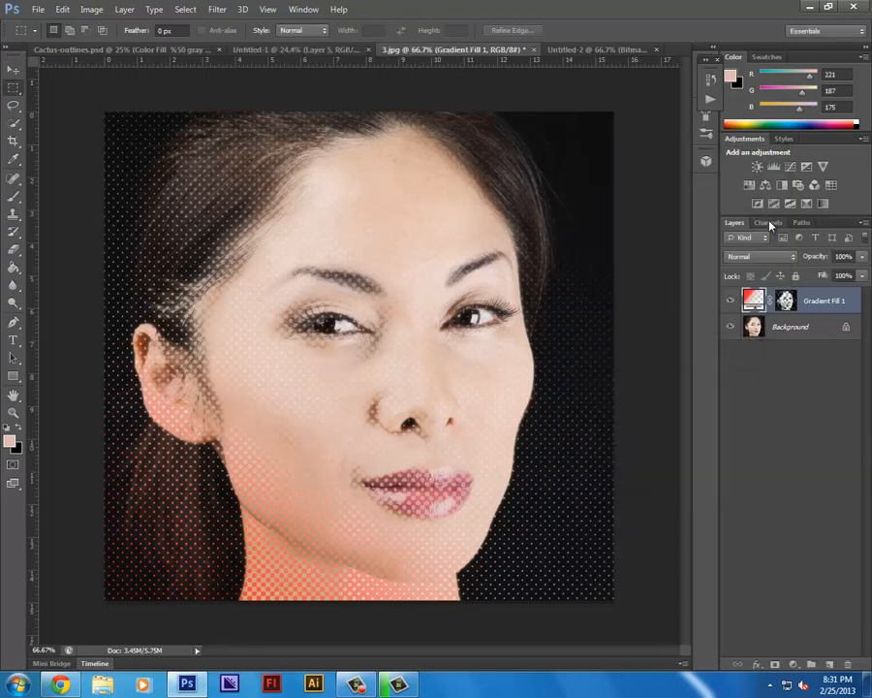
Step: Check the document's channels, then compare the portrait with and without the Gradient Fill 1 layer
click(769, 222)
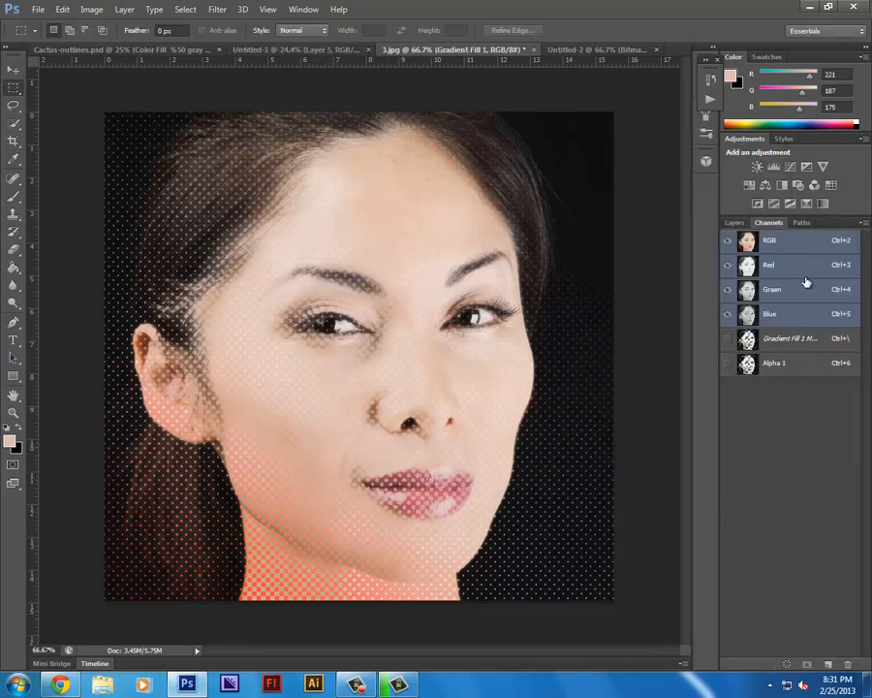
click(734, 222)
click(731, 303)
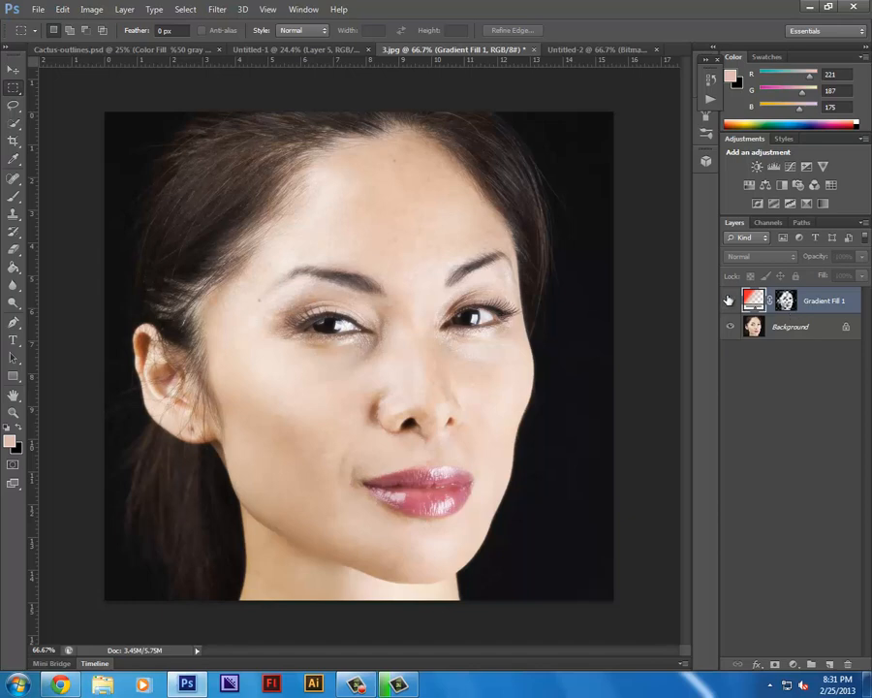
click(729, 301)
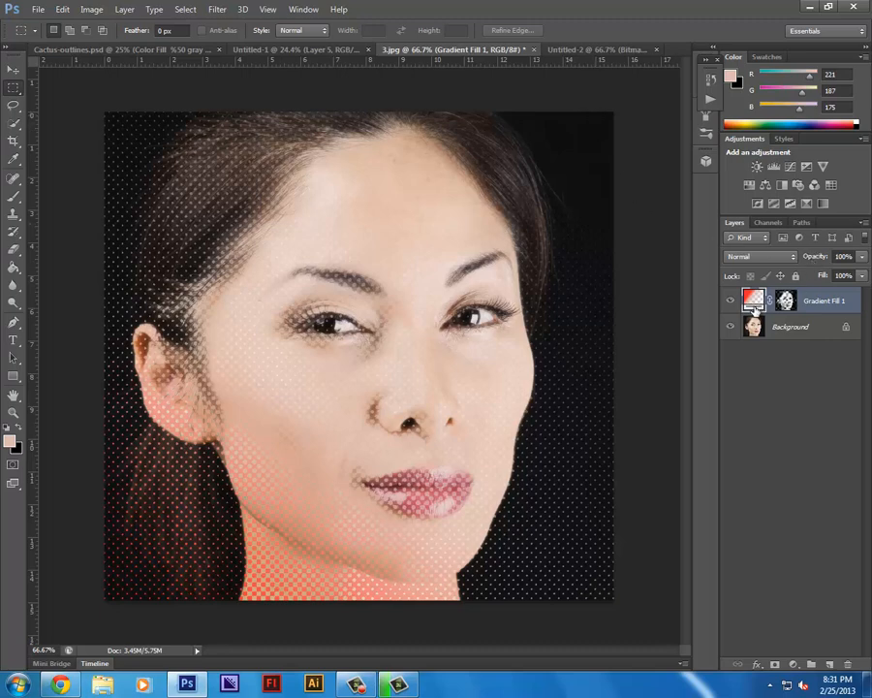
Step: Reduce the Gradient Fill 1 layer's gradient scale to 80% and apply the change
double_click(754, 300)
click(635, 470)
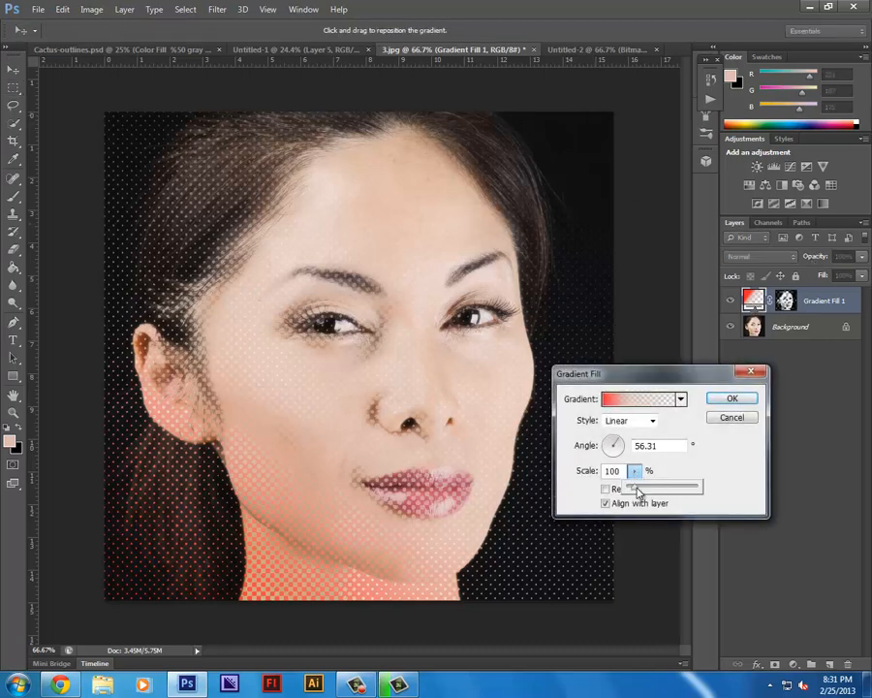
mouse_move(639, 491)
mouse_down()
mouse_move(624, 487)
mouse_move(658, 491)
mouse_move(632, 491)
mouse_up()
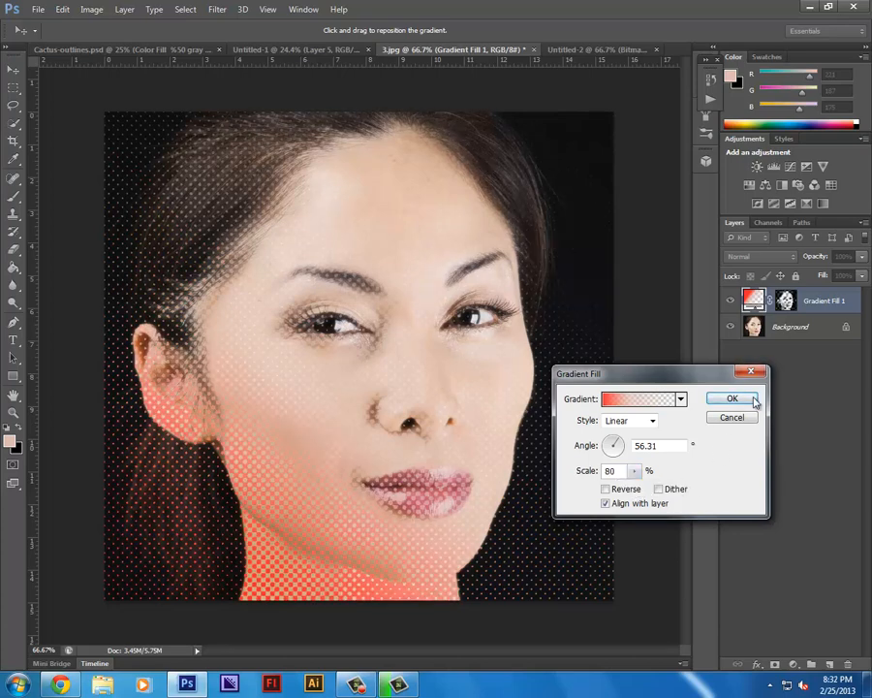
click(735, 399)
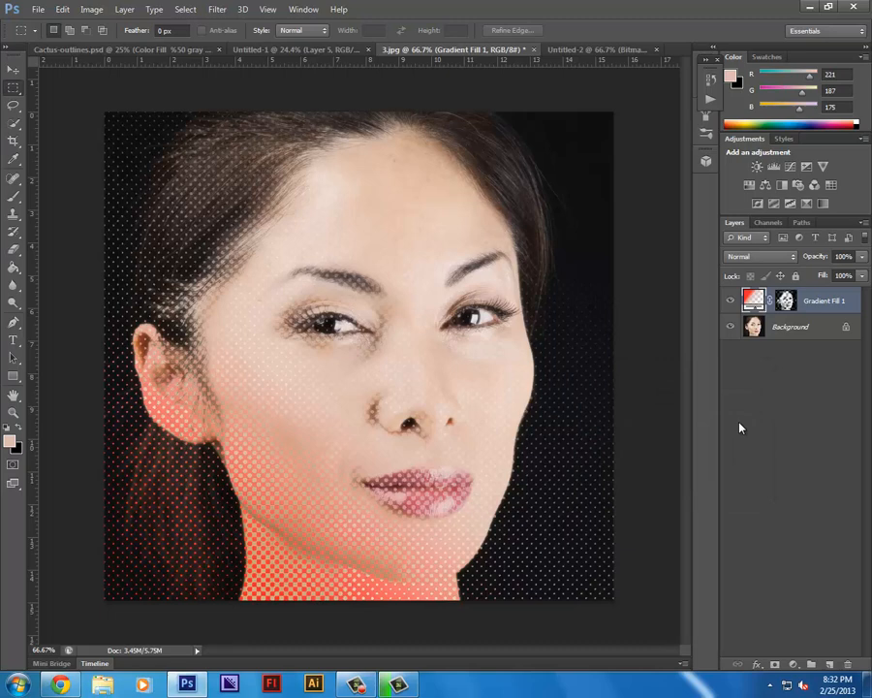
Step: Return to the grayscale portrait in Untitled-2 and start converting it to Bitmap at 72 pixels/inch with the Halftone Screen method
click(601, 49)
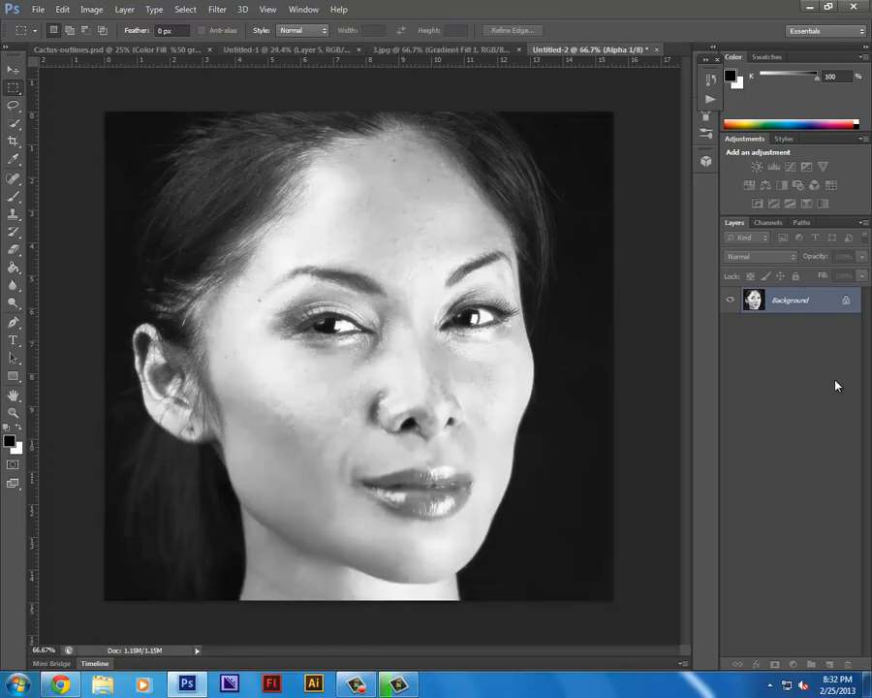
click(91, 8)
mouse_move(125, 33)
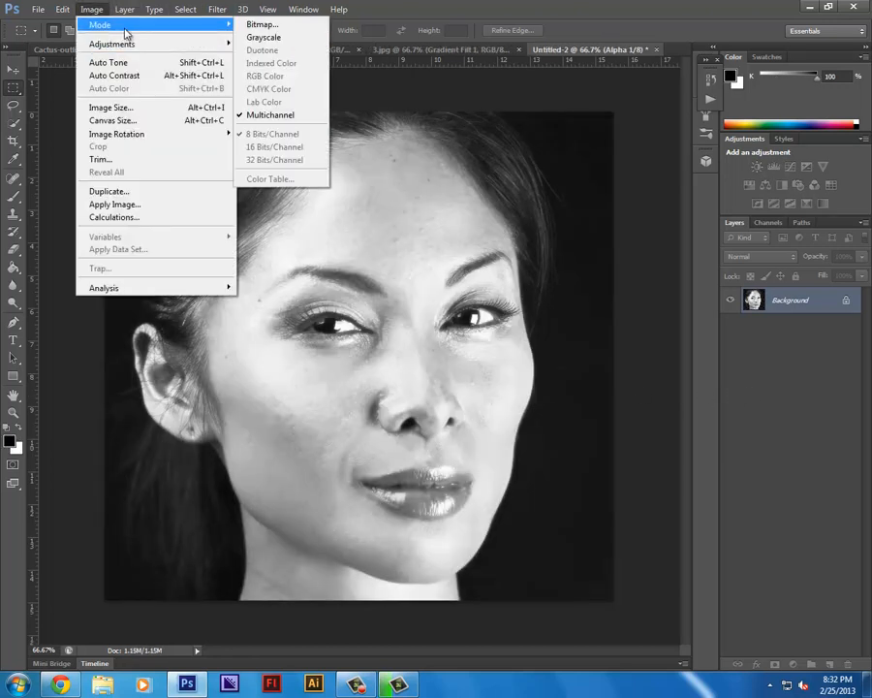
click(257, 25)
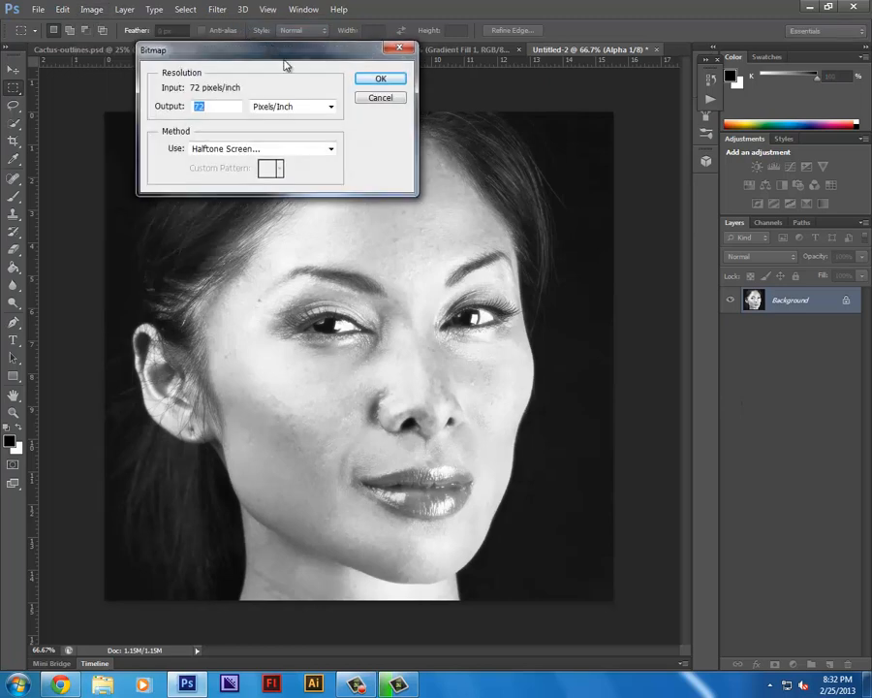
click(397, 83)
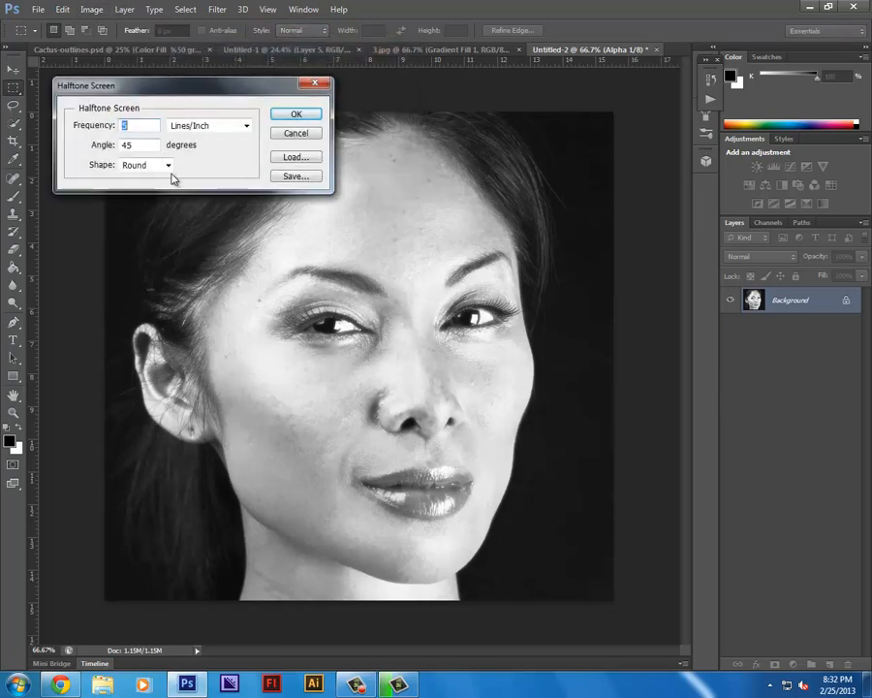
Step: Set the halftone screen's shape to Square, adjust its frequency and angle, and apply the conversion
click(168, 165)
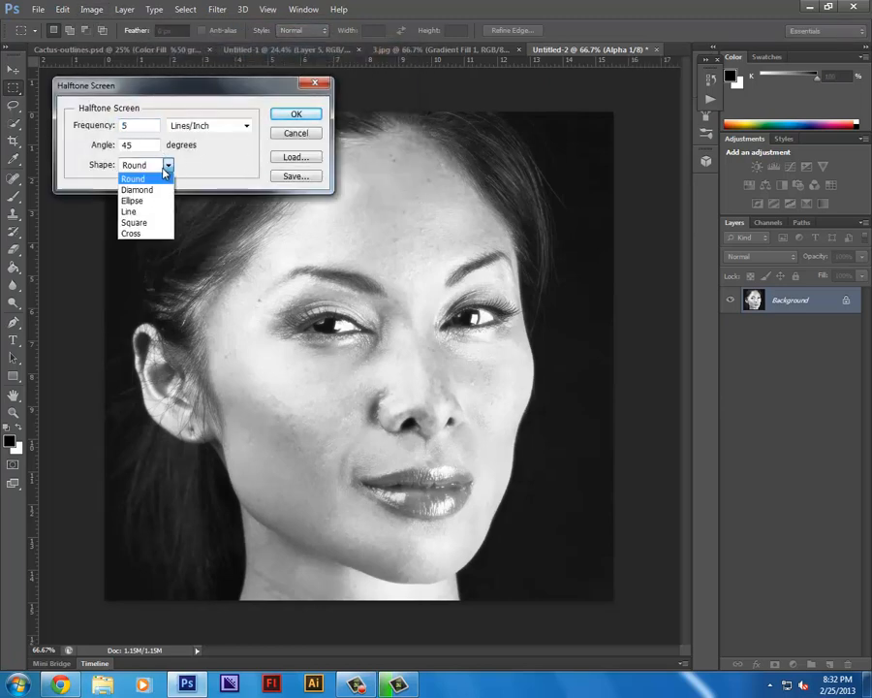
click(152, 223)
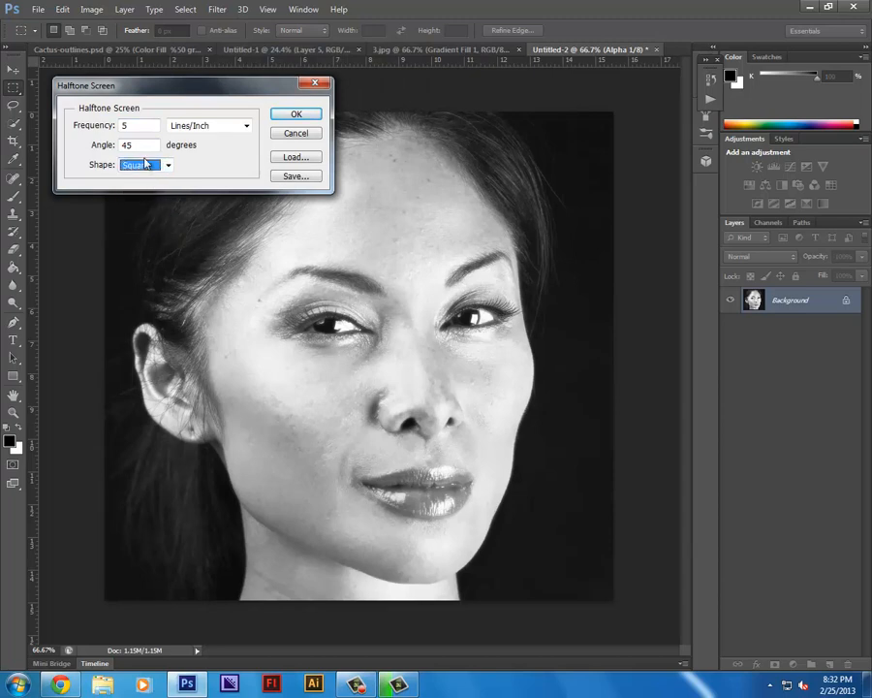
click(94, 126)
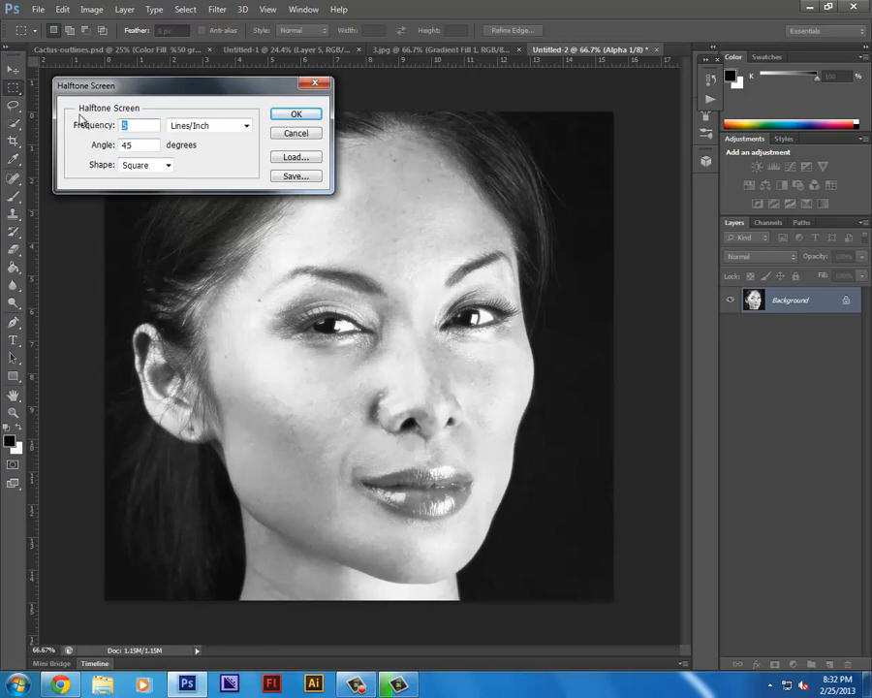
click(102, 145)
click(310, 118)
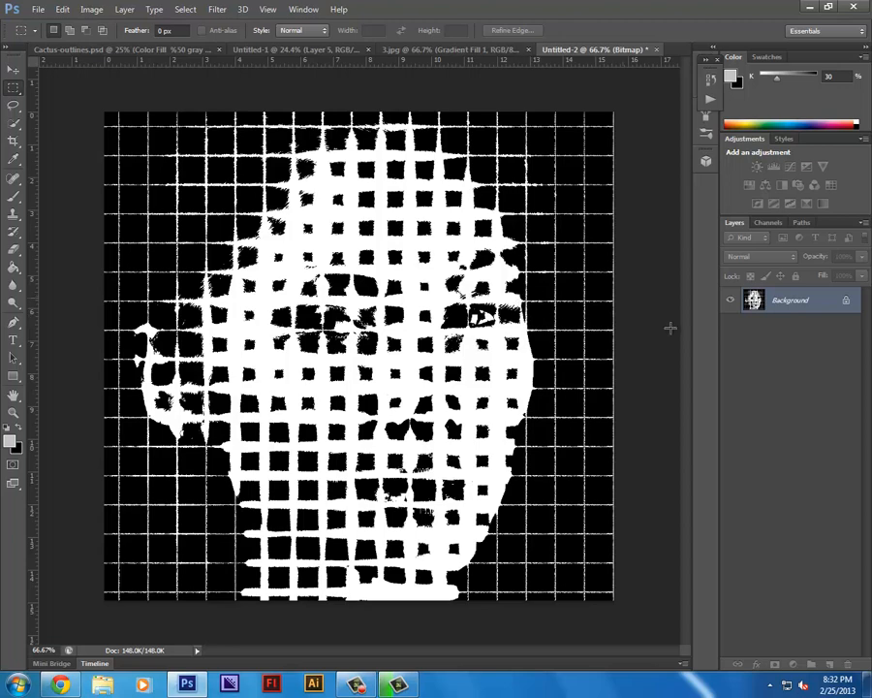
Step: Load the Bitmap channel of Untitled-2 as a selection
click(783, 225)
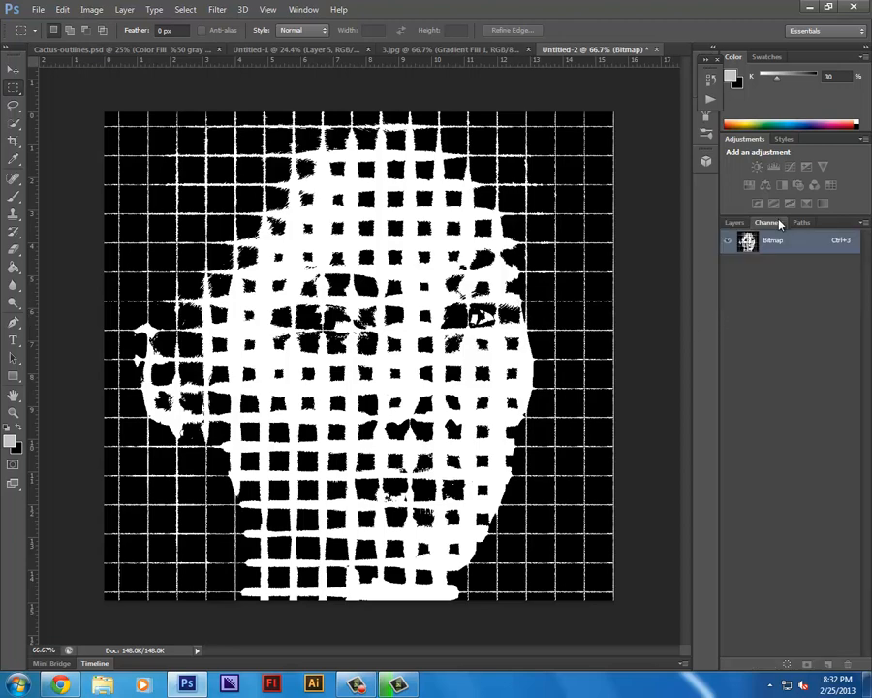
ctrl+click(747, 246)
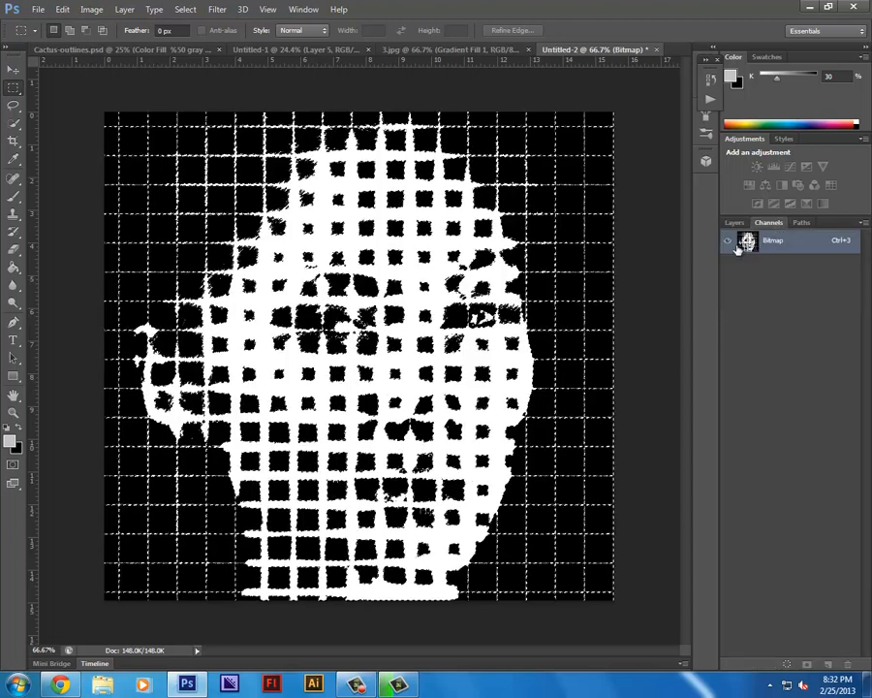
Step: Save the square halftone selection as a new channel in 3.jpg and switch to that document
right_click(556, 249)
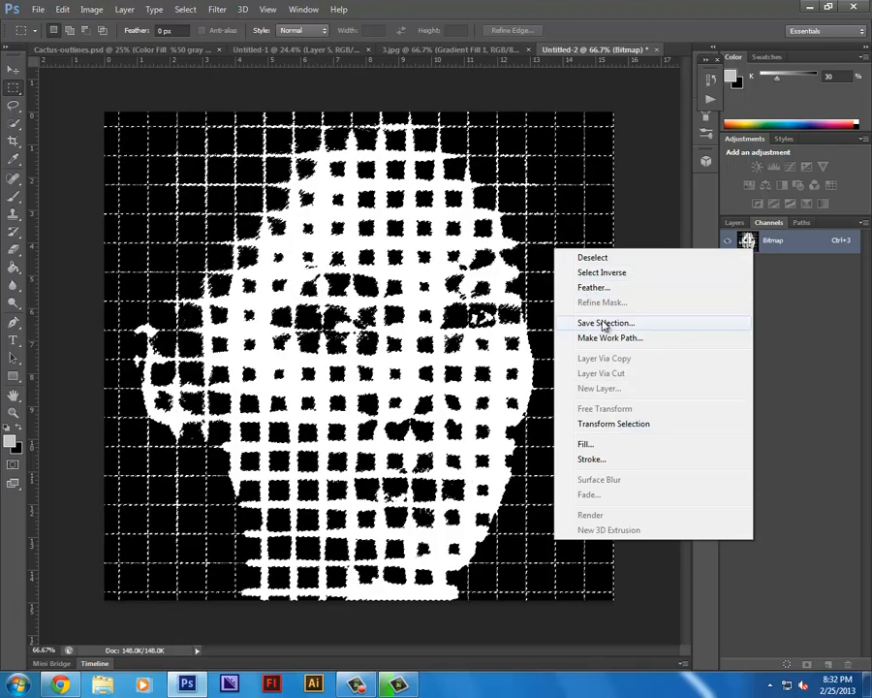
click(605, 323)
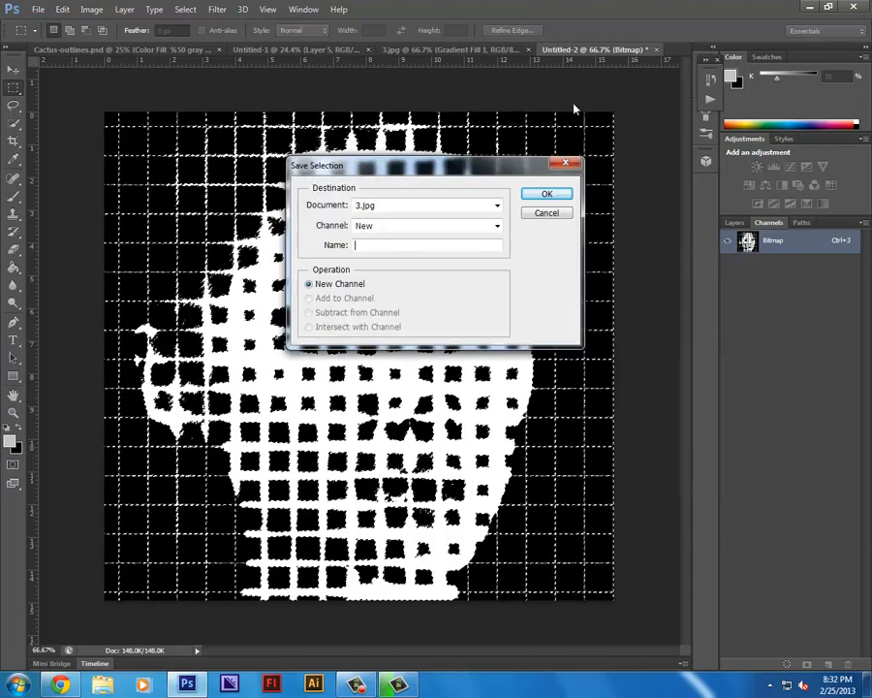
click(549, 194)
click(468, 50)
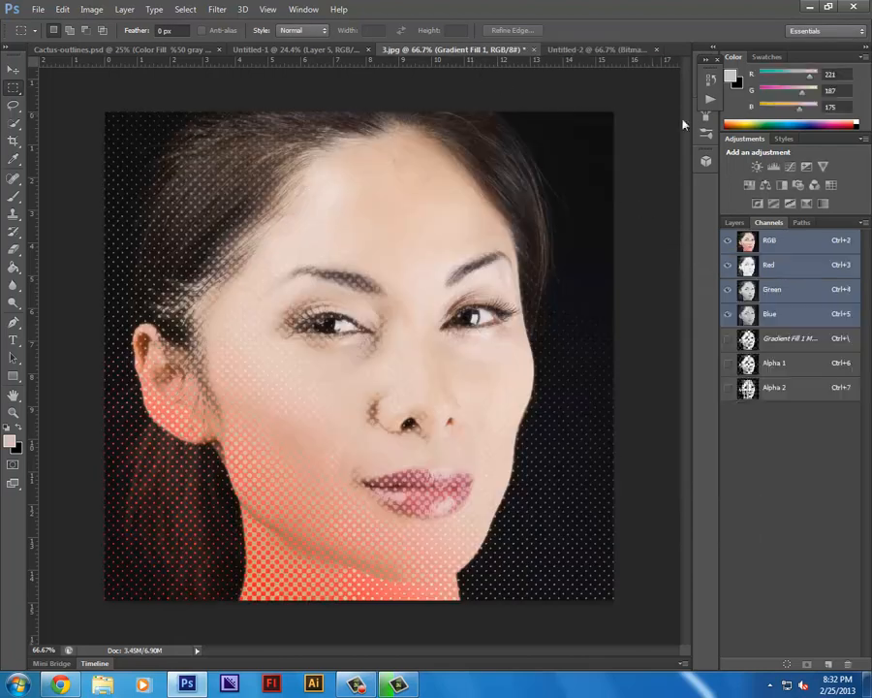
Step: Load the Alpha 2 channel of 3.jpg as a selection and return to the document's layers
click(743, 389)
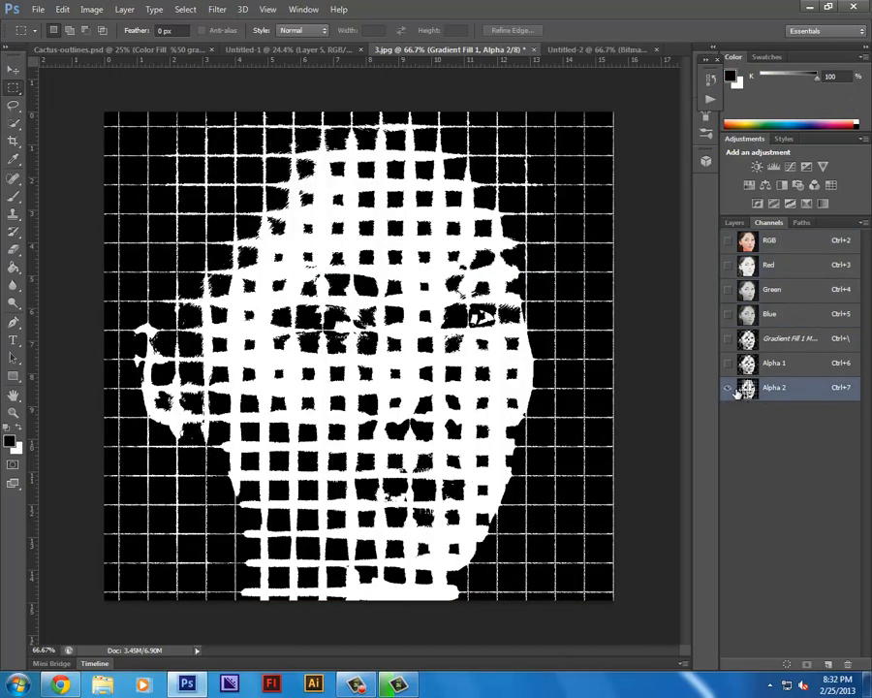
ctrl+click(743, 390)
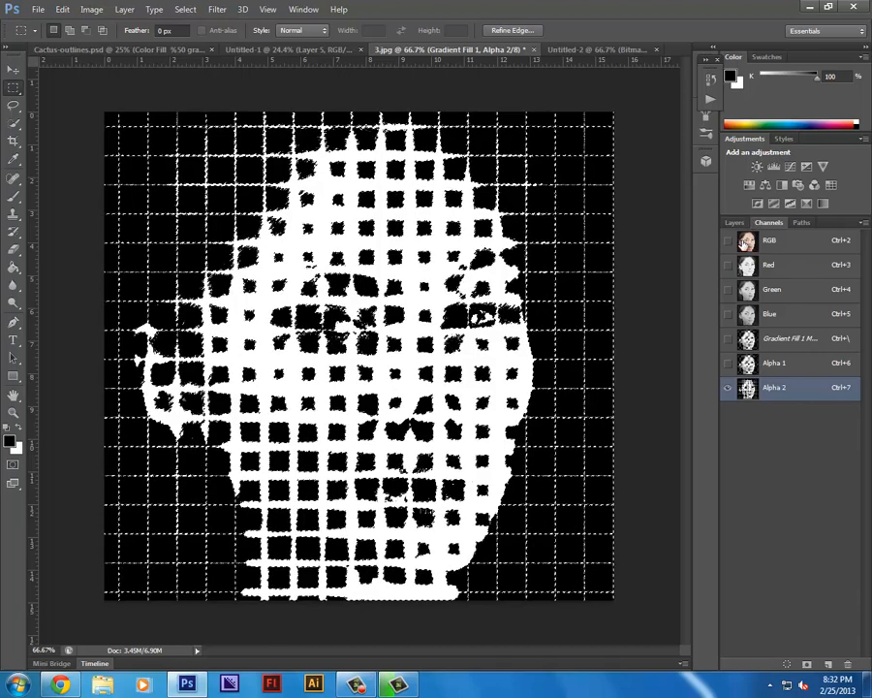
click(747, 241)
click(734, 222)
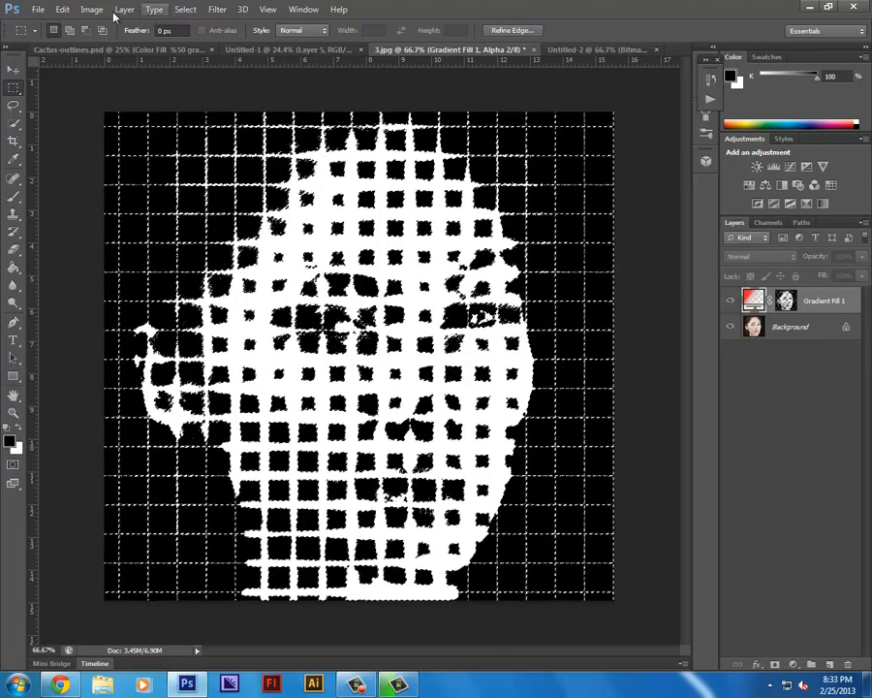
Step: Add a Solid Color fill layer named Color Fill 1 from the selection, using blue 0600ff
click(124, 10)
mouse_move(148, 115)
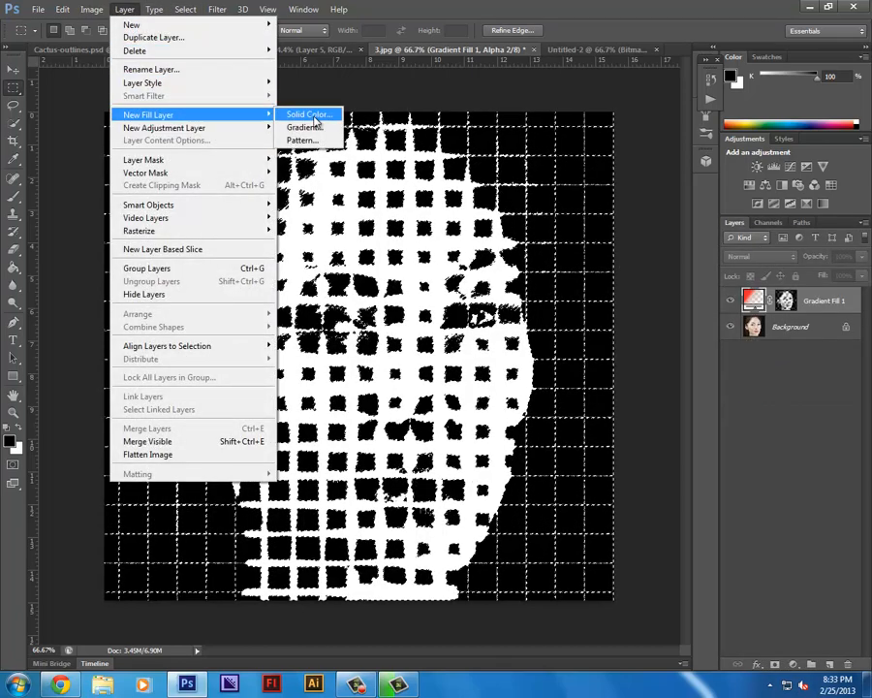
click(330, 115)
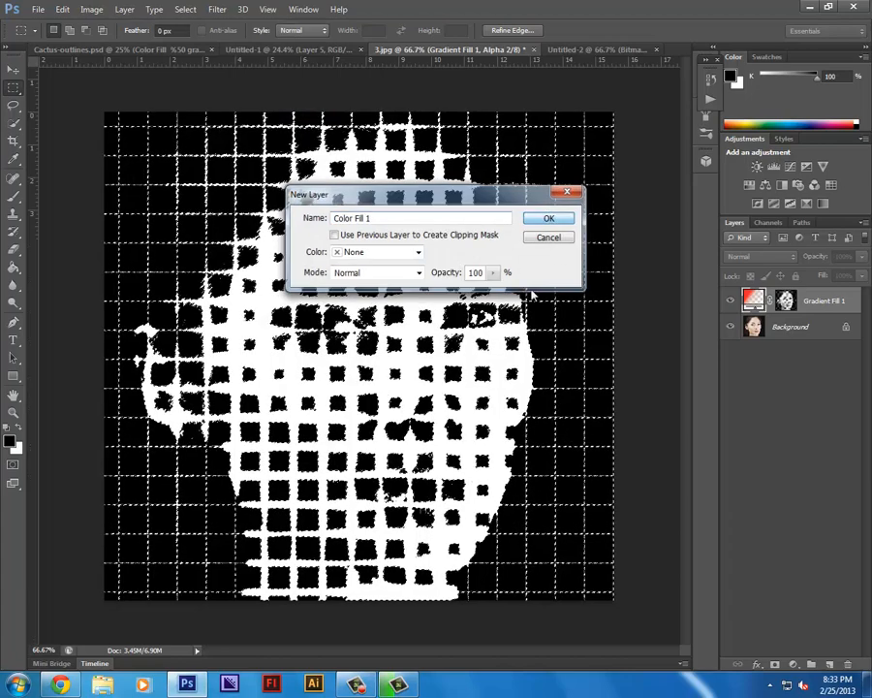
click(553, 217)
click(625, 166)
drag(606, 114, 647, 85)
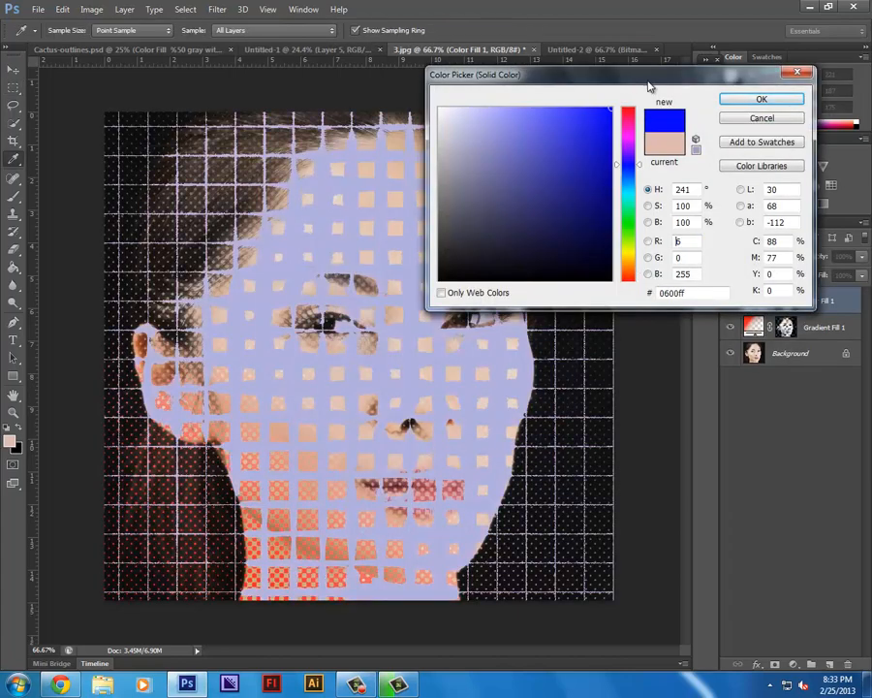
click(781, 100)
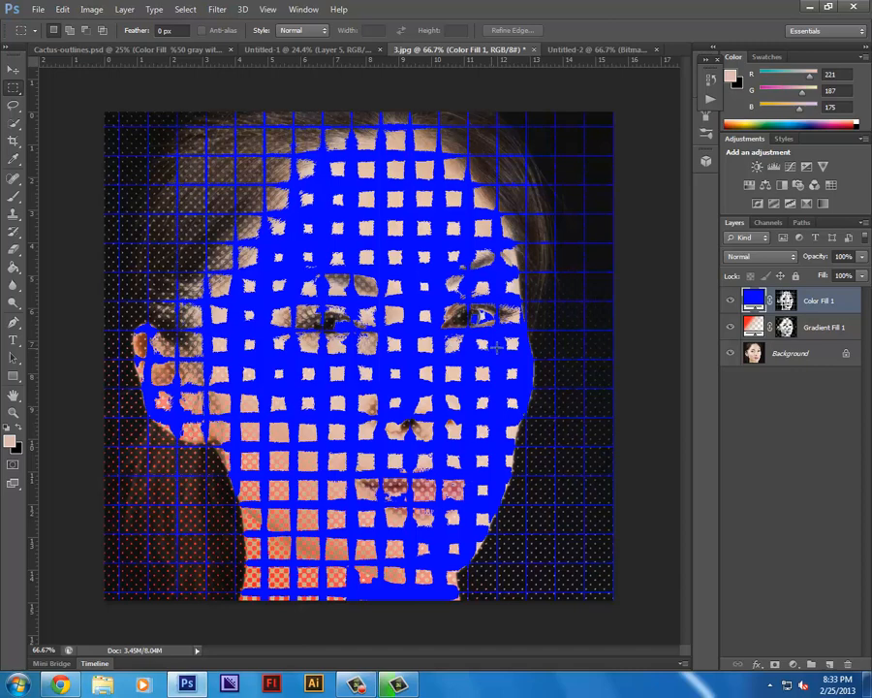
Step: Paint black on the Color Fill 1 mask with a size 300 brush at 100% opacity, hiding the grid over the forehead, eyes and nose
click(785, 301)
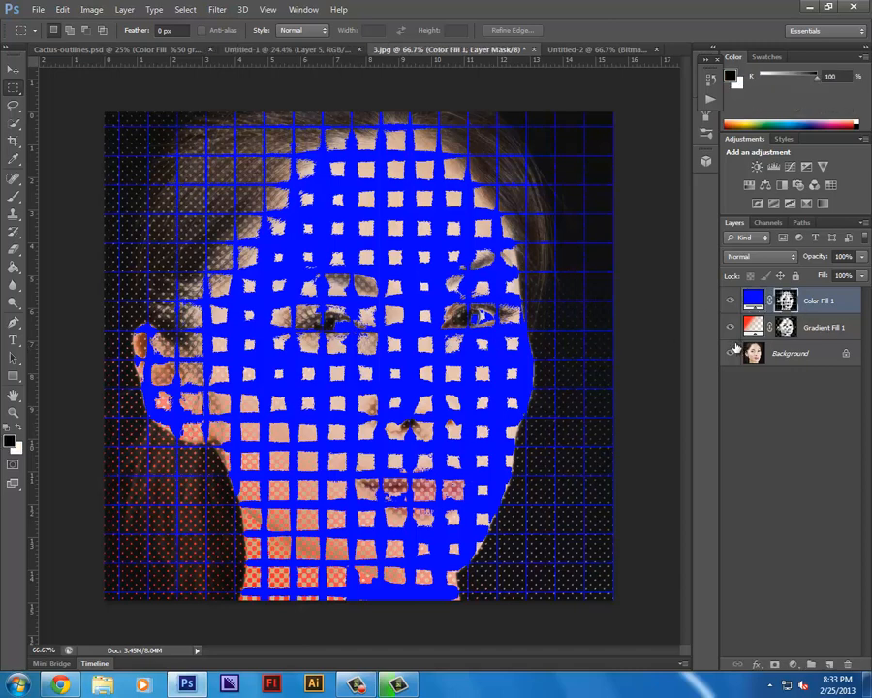
key(b)
key(bracketright)
key(bracketright)
key(bracketright)
key(bracketright)
key(bracketright)
key(bracketright)
key(bracketright)
key(bracketright)
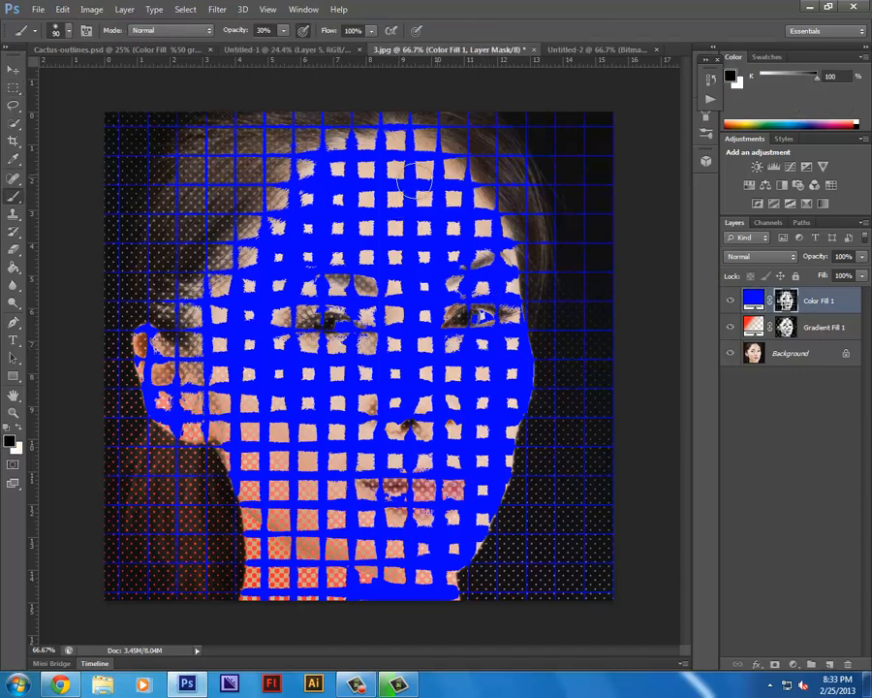
key(0)
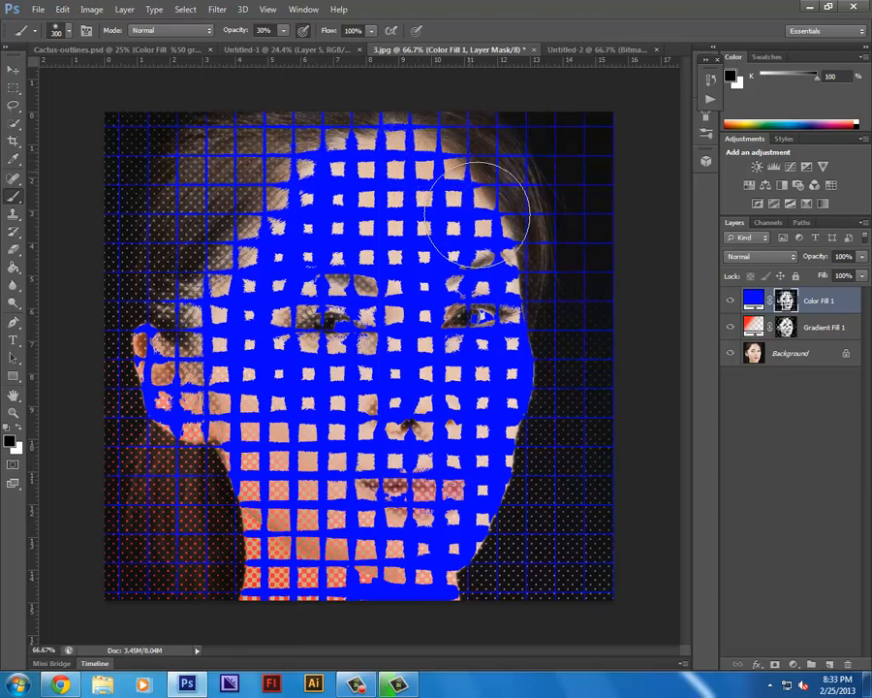
mouse_move(447, 126)
mouse_down()
mouse_move(434, 409)
mouse_move(388, 199)
mouse_move(371, 282)
mouse_move(317, 363)
mouse_move(369, 130)
mouse_up()
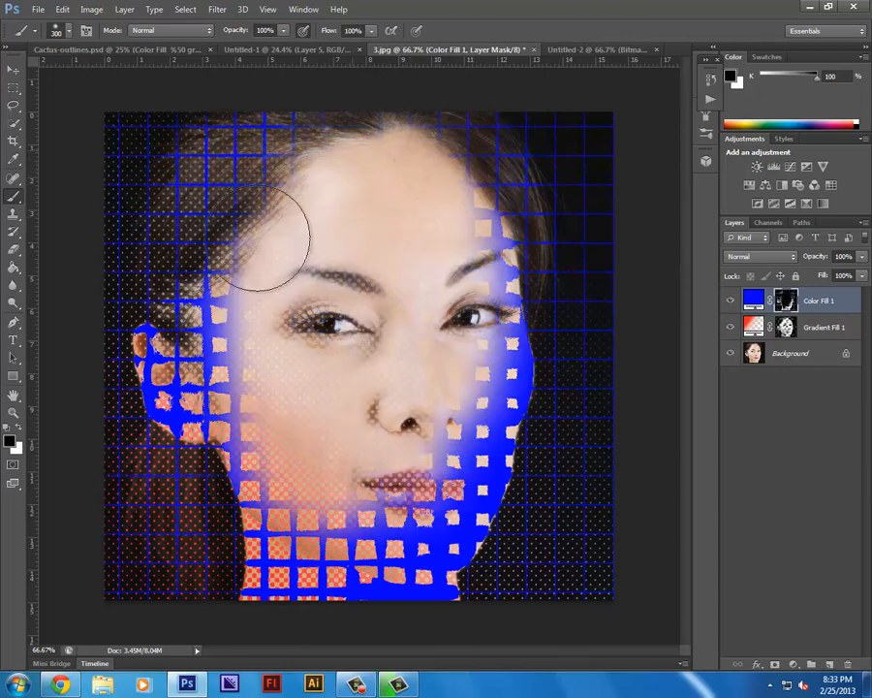
Step: Mask the blue grid off the ear, the hair above it, the jaw and the neck below the ear with a smaller brush
key(bracketleft)
key(bracketleft)
key(bracketleft)
key(bracketleft)
drag(194, 418, 112, 242)
key(bracketright)
key(bracketright)
mouse_move(304, 525)
mouse_down()
mouse_move(275, 465)
mouse_move(286, 633)
mouse_move(269, 553)
mouse_move(266, 642)
mouse_up()
Step: Mask the remaining blue grid off the lips, chin, far cheek and hairline, adjusting the brush size up to 200
key(bracketleft)
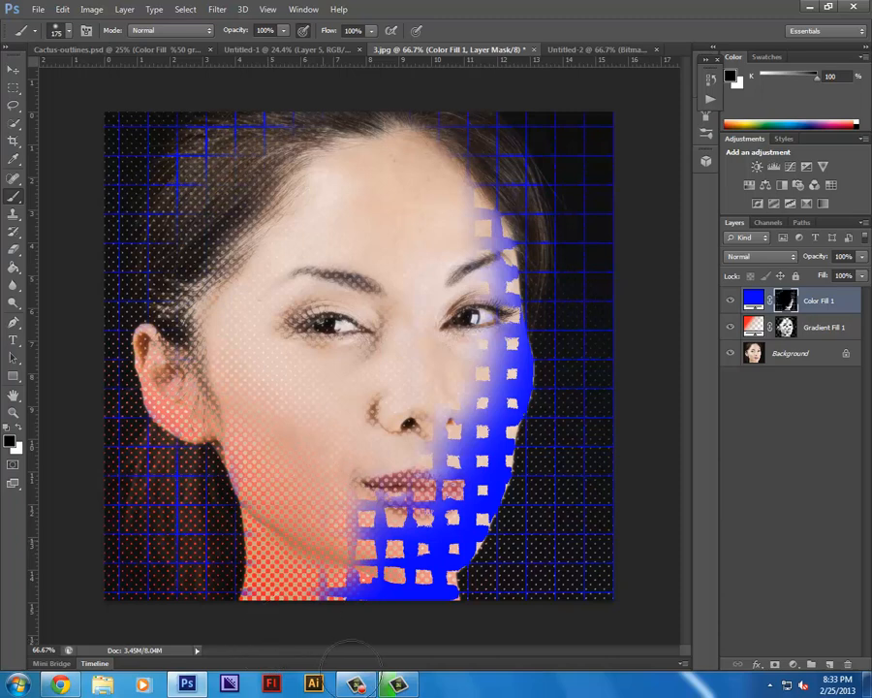
key(bracketright)
mouse_move(380, 487)
mouse_down()
mouse_move(414, 545)
mouse_move(423, 544)
mouse_move(429, 579)
mouse_move(478, 472)
mouse_move(444, 504)
mouse_move(440, 553)
mouse_move(471, 522)
mouse_move(493, 459)
mouse_move(491, 435)
mouse_move(479, 459)
mouse_move(508, 330)
mouse_move(512, 378)
mouse_move(492, 437)
mouse_move(524, 384)
mouse_move(514, 375)
mouse_move(459, 439)
mouse_move(423, 460)
mouse_move(436, 471)
mouse_move(505, 348)
mouse_move(504, 256)
mouse_up()
key(bracketleft)
key(bracketleft)
key(bracketleft)
key(bracketright)
key(bracketright)
key(bracketright)
mouse_move(466, 160)
mouse_down()
mouse_move(505, 234)
mouse_move(461, 151)
mouse_move(364, 150)
mouse_move(344, 131)
mouse_move(240, 153)
mouse_move(201, 202)
mouse_move(198, 308)
mouse_up()
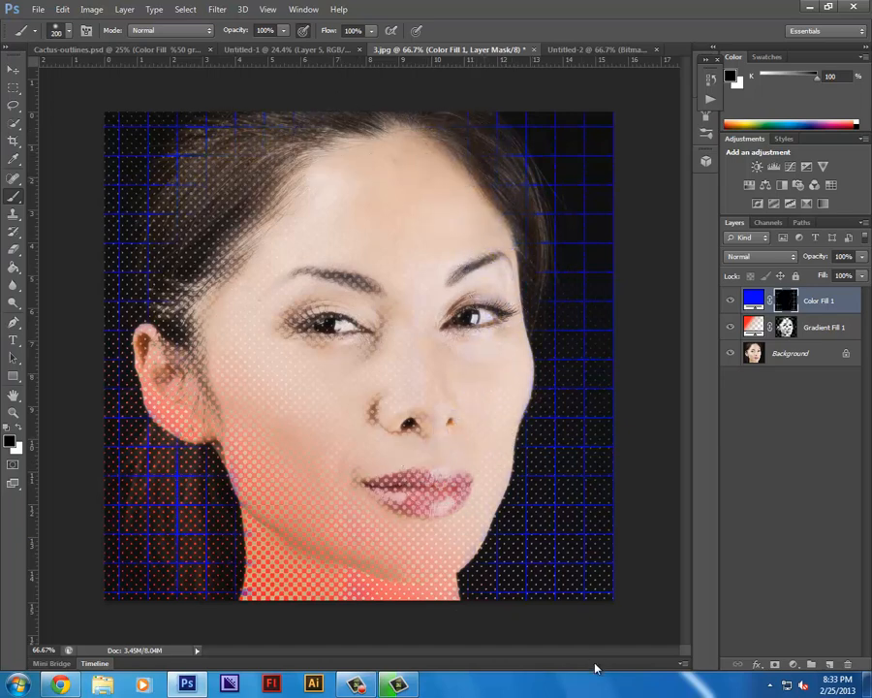